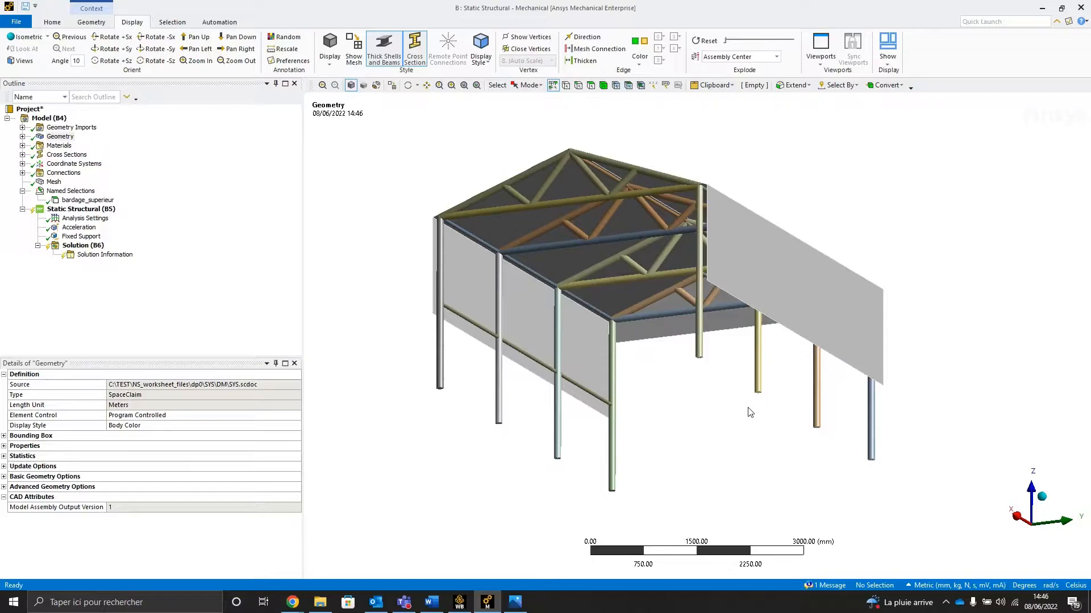
- Display the mesh of the hangar model and examine it from both ends and sides
left_click(54, 181)
middle_click_drag(744, 310, 700, 332)
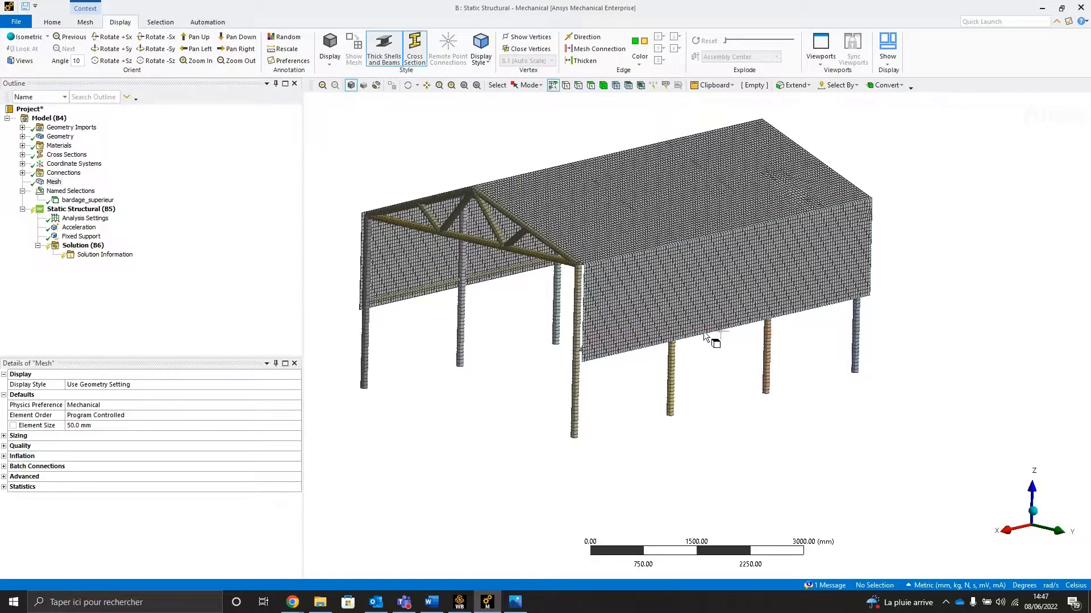
middle_click_drag(768, 335, 553, 322)
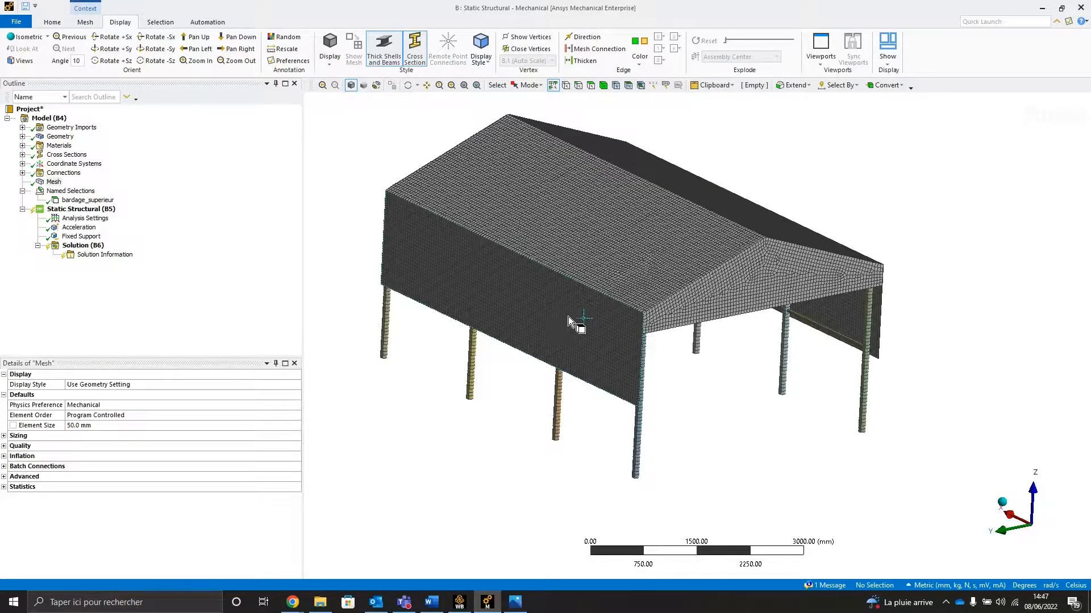
middle_click_drag(565, 296, 551, 294)
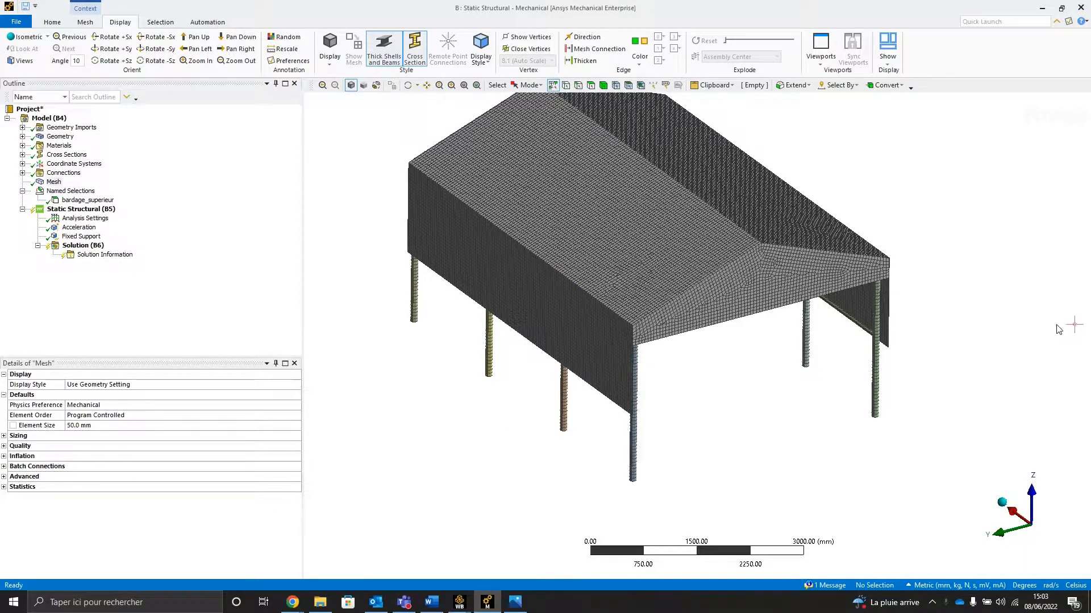
- Examine the roof faces in the bardage_superieur named selection and its available scoping methods
left_click(91, 200)
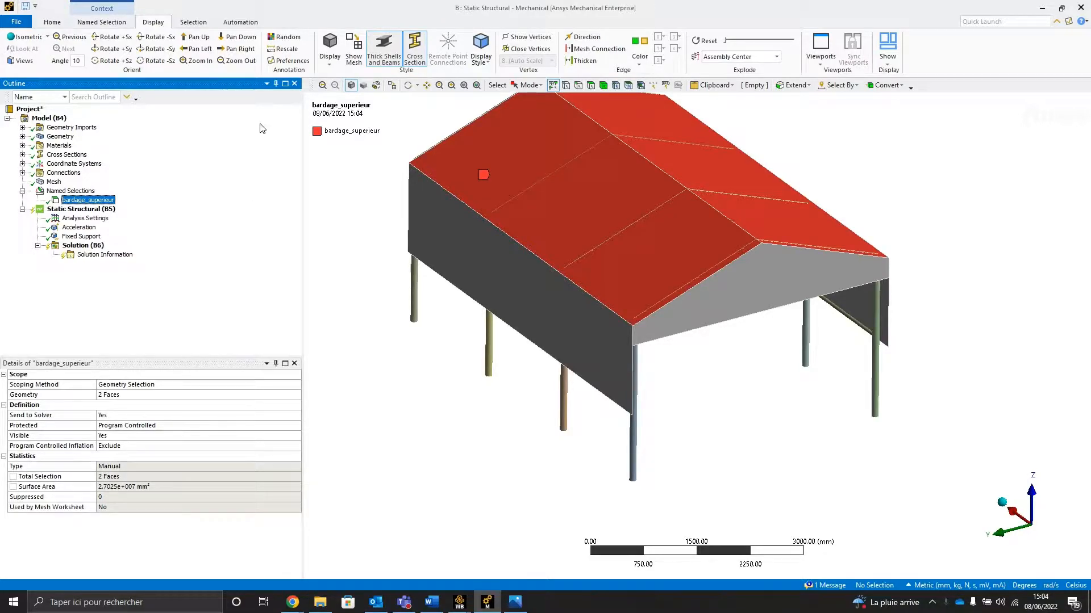
left_click(297, 387)
left_click(297, 387)
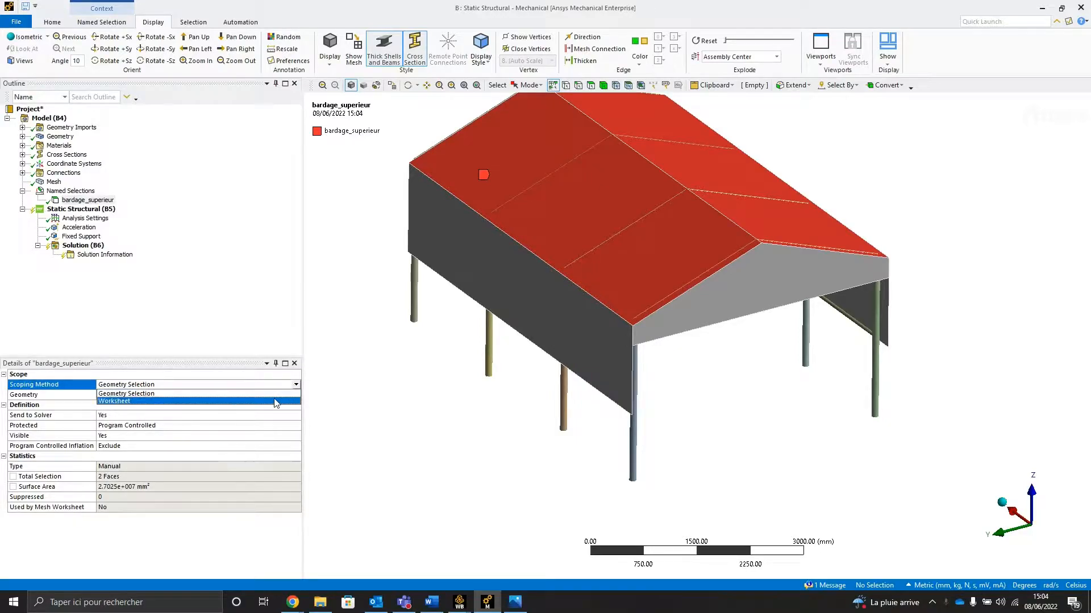
left_click(94, 202)
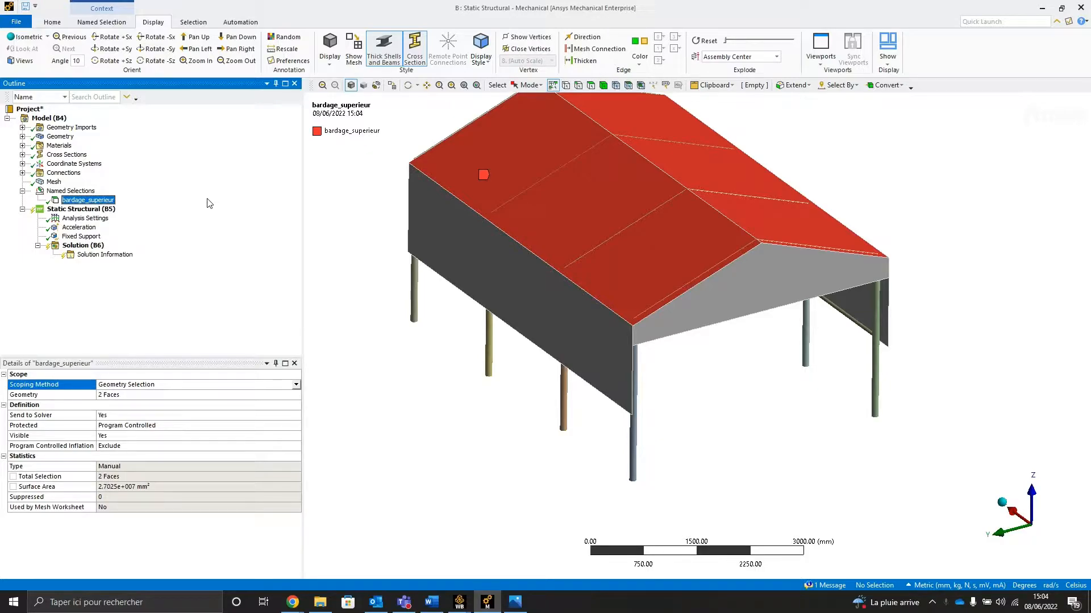
- Insert a new named selection with Worksheet as its scoping method and enlarge its worksheet area
right_click(69, 190)
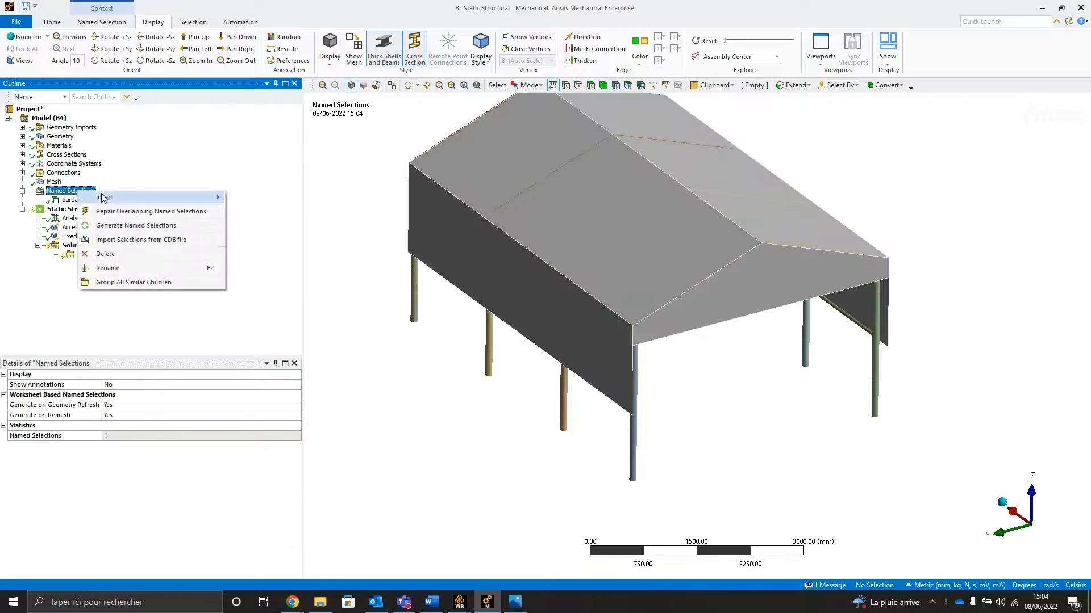
left_click(250, 198)
left_click(159, 384)
left_click(159, 384)
left_click(159, 401)
left_click_drag(439, 447, 440, 327)
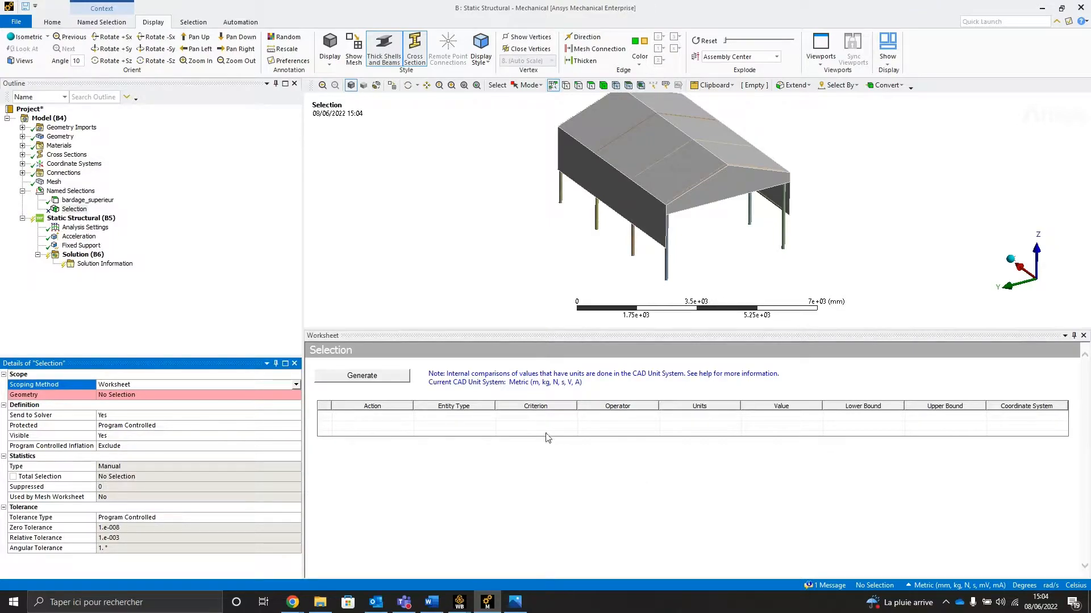
- Add a worksheet row that adds faces whose Named Selection equals bardage_superieur
left_click(422, 424)
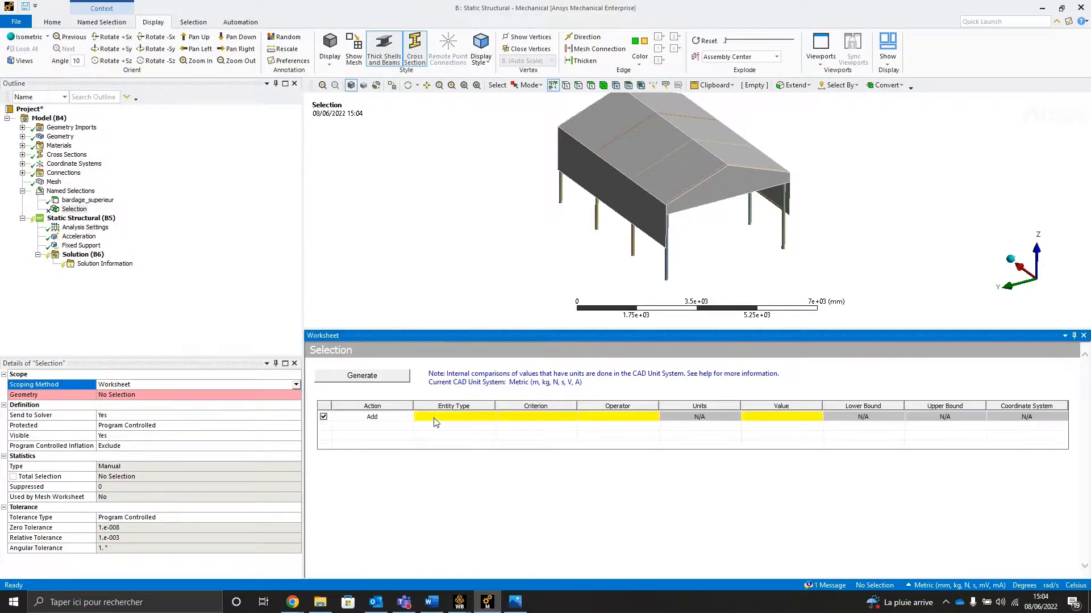
left_click(442, 417)
left_click(443, 434)
left_click(525, 423)
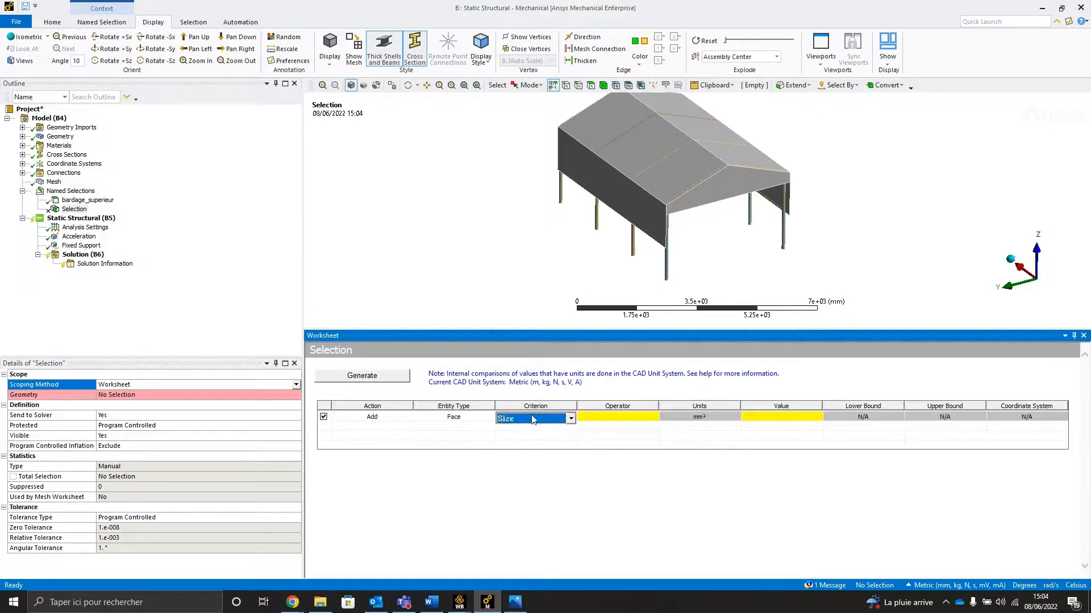
left_click(531, 418)
left_click(534, 480)
left_click(608, 420)
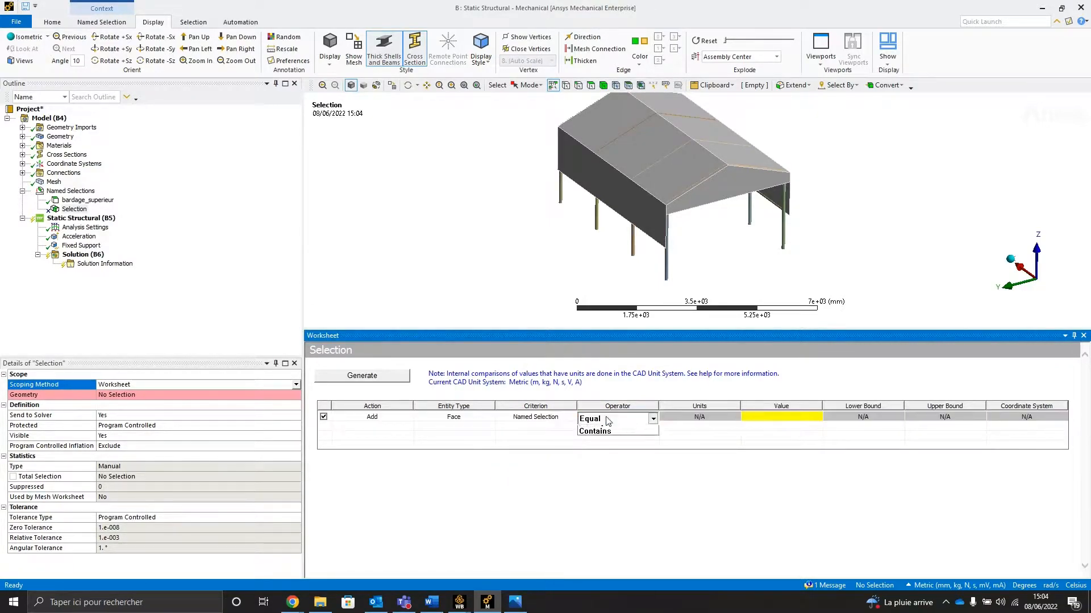
left_click(607, 429)
left_click(781, 418)
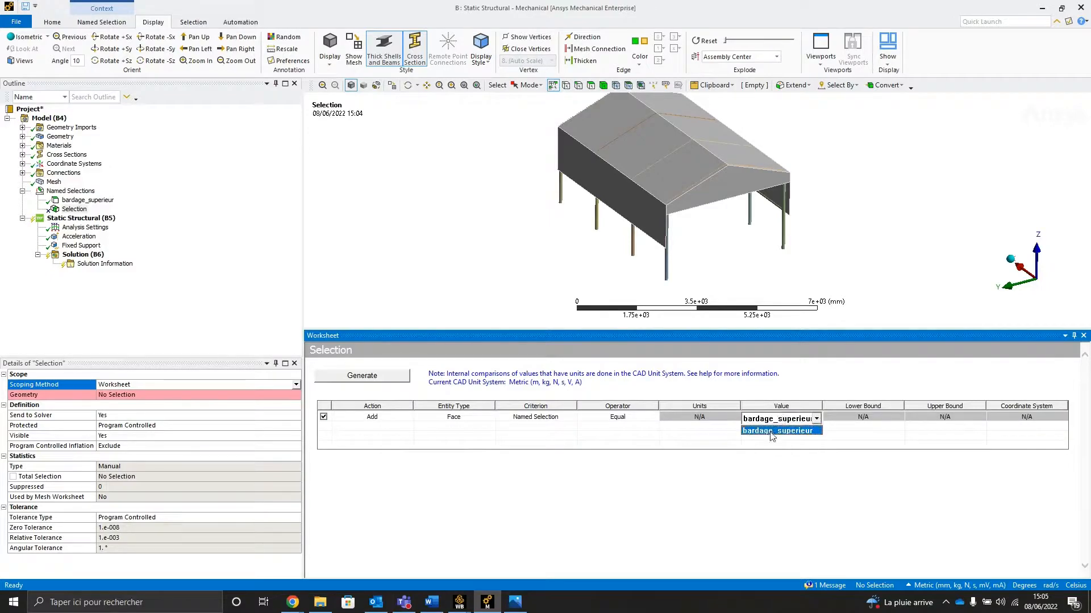
left_click(770, 429)
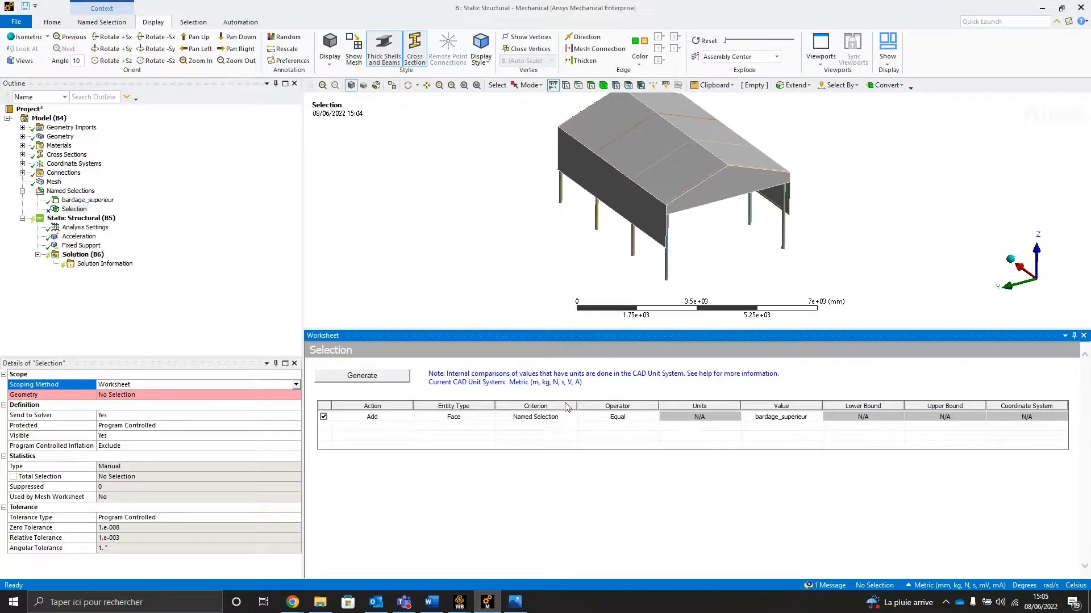
- Add a Convert To row with entity type Mesh Node and generate the named selection
right_click(399, 420)
left_click(401, 431)
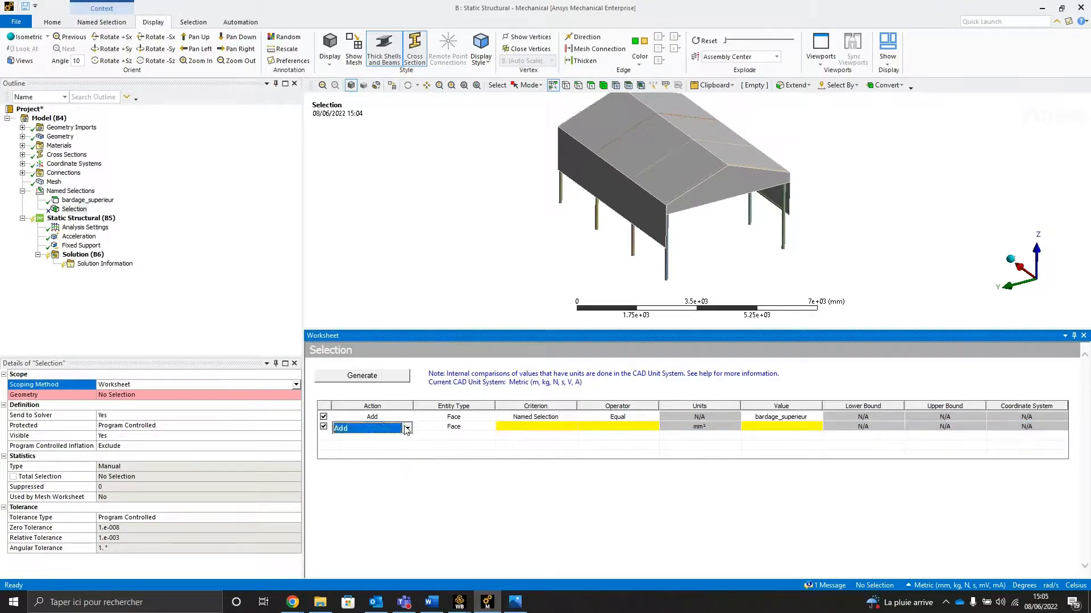
left_click(407, 428)
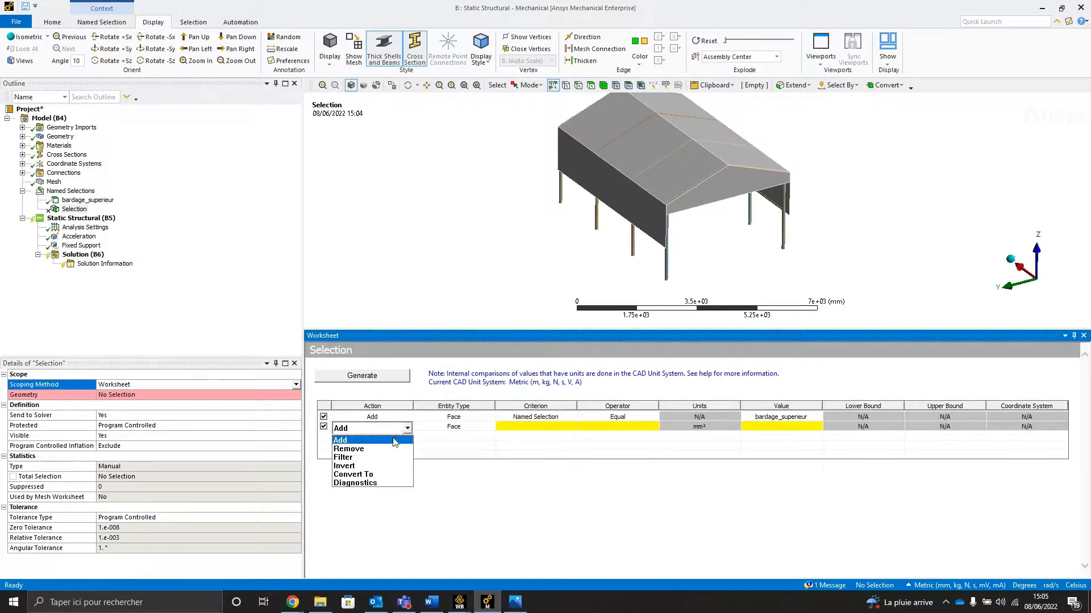
left_click(366, 475)
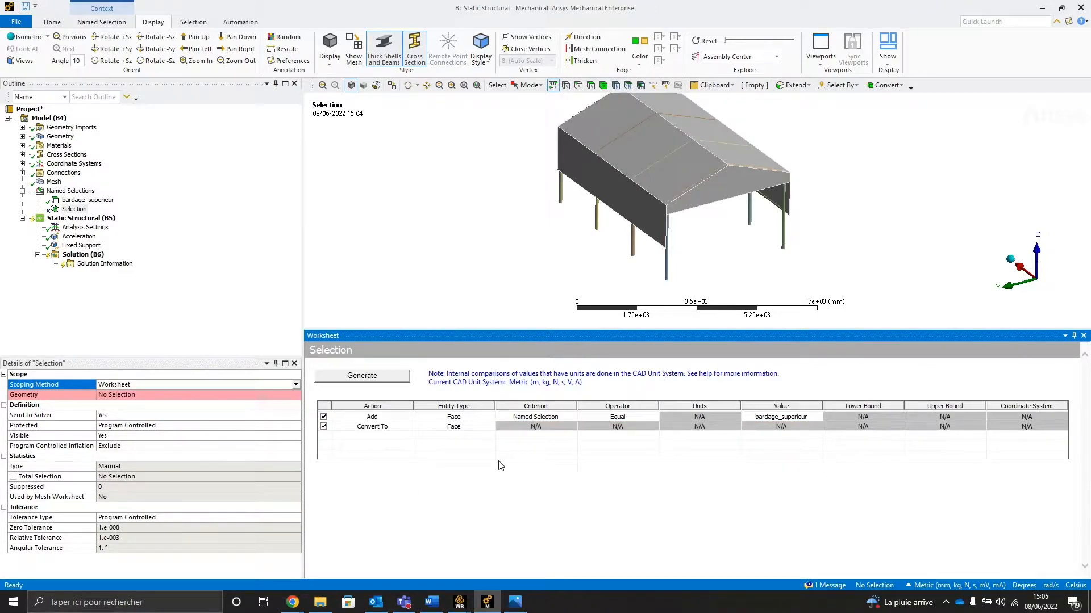
left_click(491, 432)
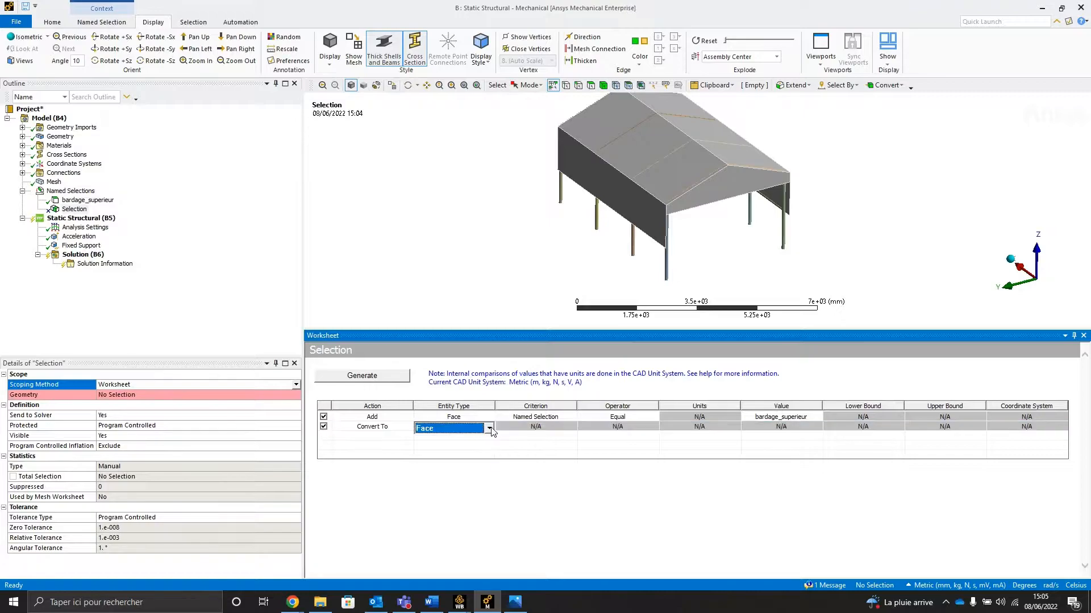
left_click(489, 429)
left_click(463, 474)
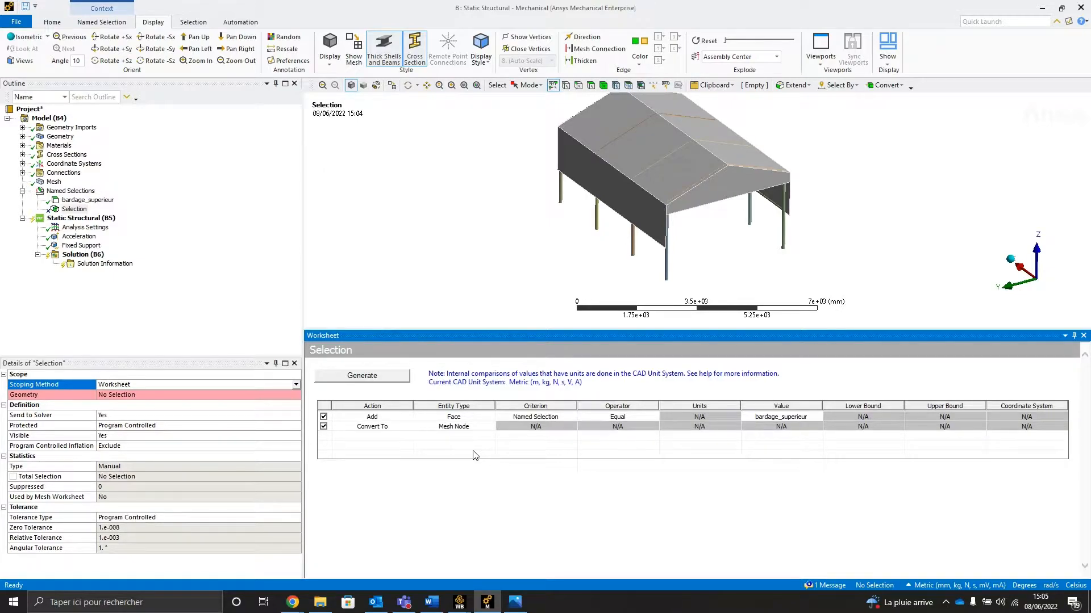
left_click(383, 378)
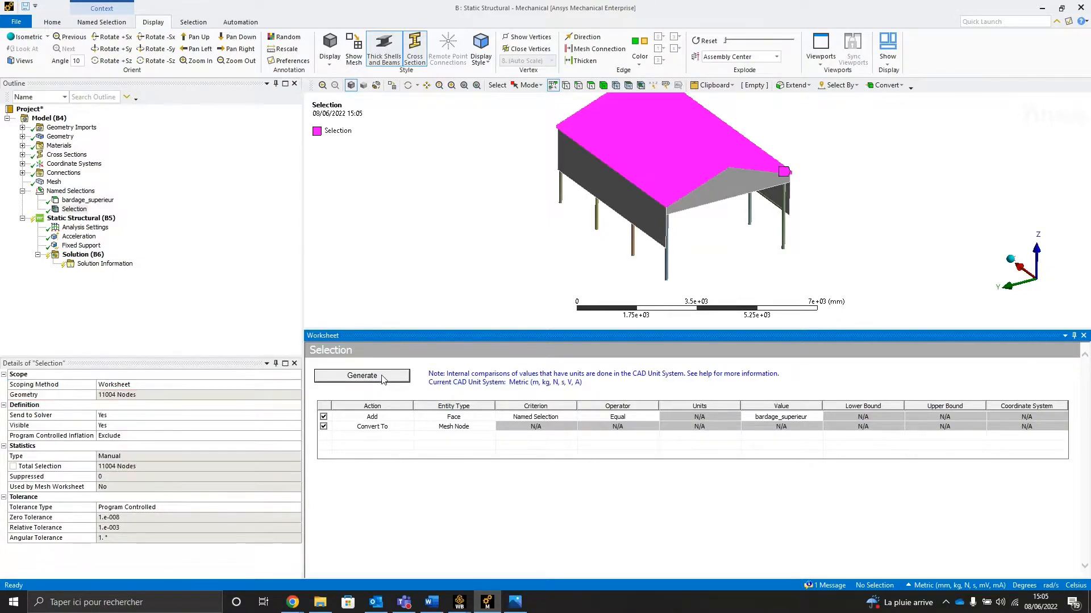
- Examine the generated mesh node selection over the roof up close and from another angle
left_click_drag(571, 332, 571, 376)
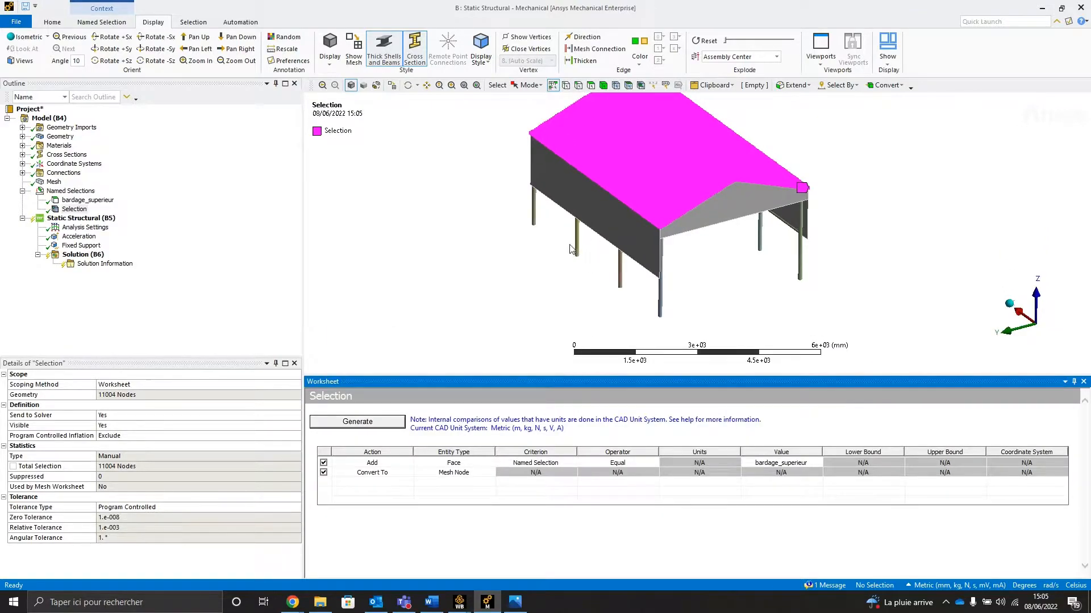
scroll(641, 217, "up", 5)
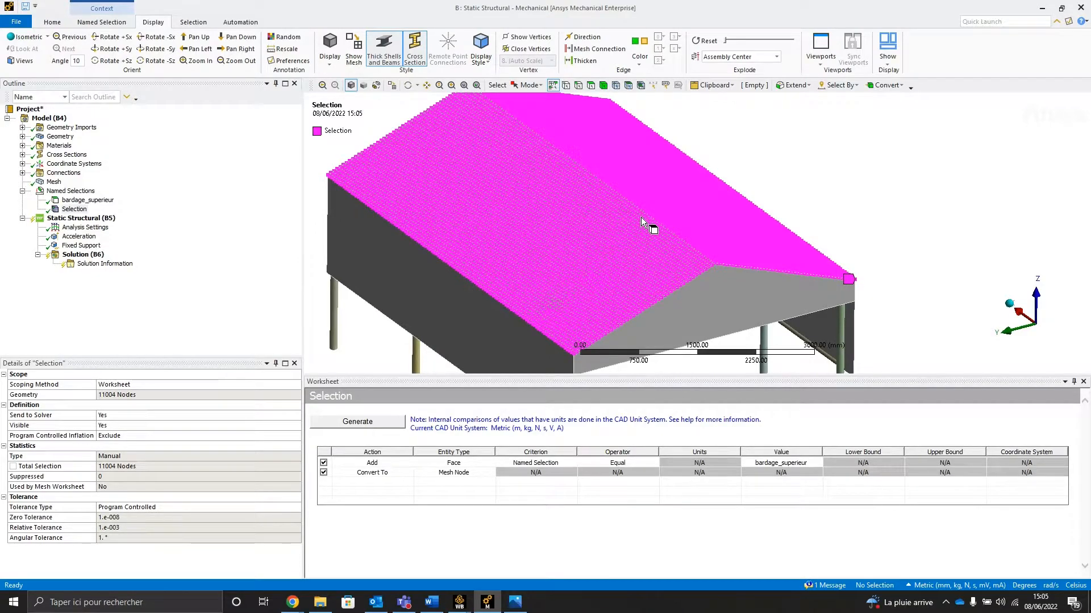
scroll(641, 217, "down", 3)
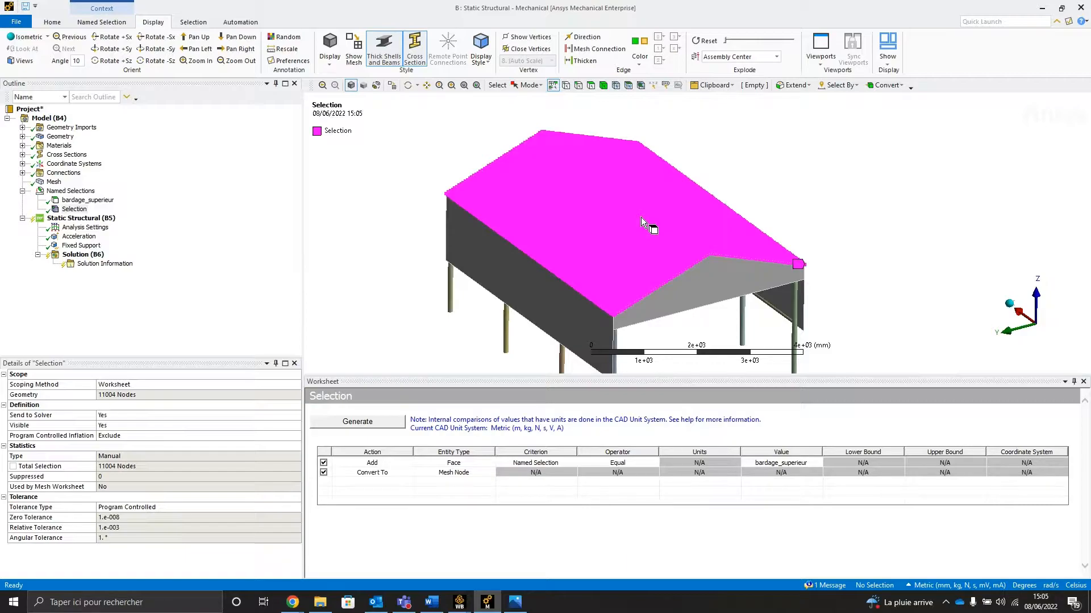
mouse_move(591, 224)
middle_mouse_down()
mouse_move(572, 234)
mouse_move(587, 241)
mouse_move(586, 220)
mouse_move(580, 237)
middle_mouse_up()
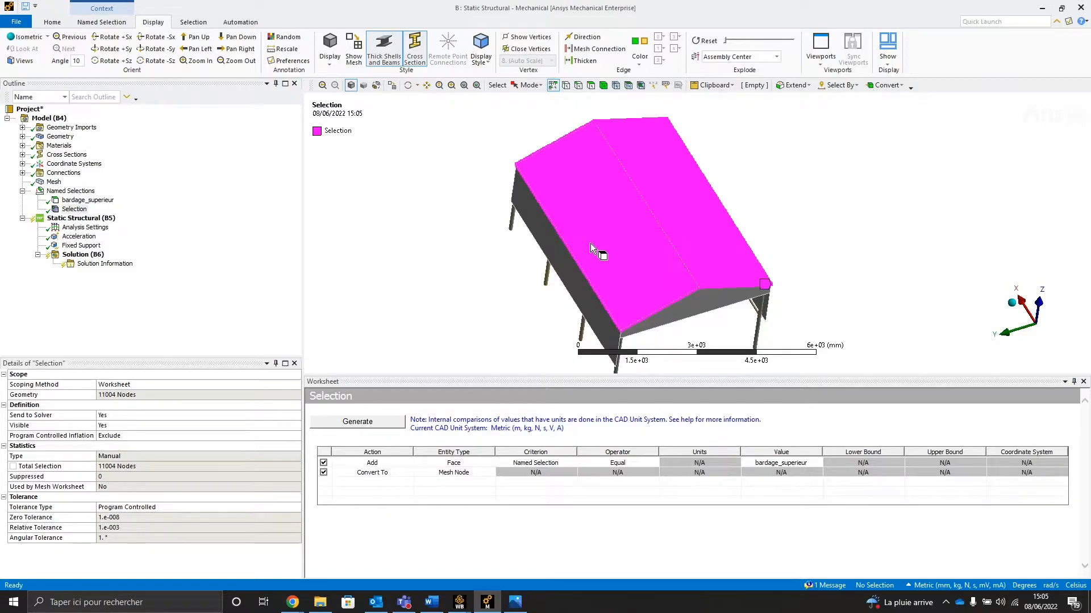
left_click(517, 603)
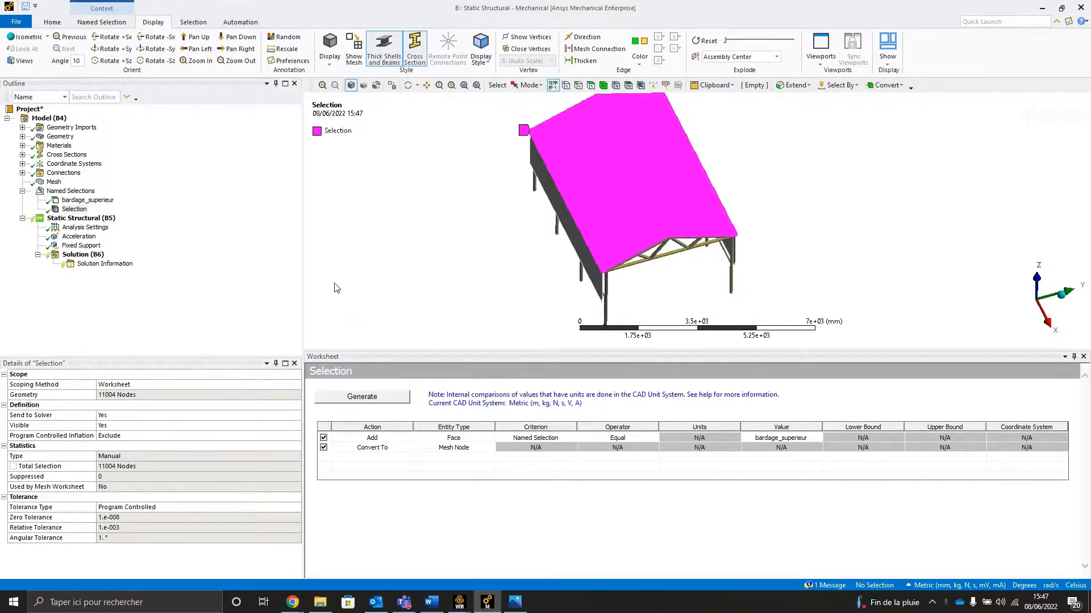
- Insert a second new named selection and set its scoping method to Worksheet
right_click(86, 192)
mouse_move(212, 198)
left_click(278, 197)
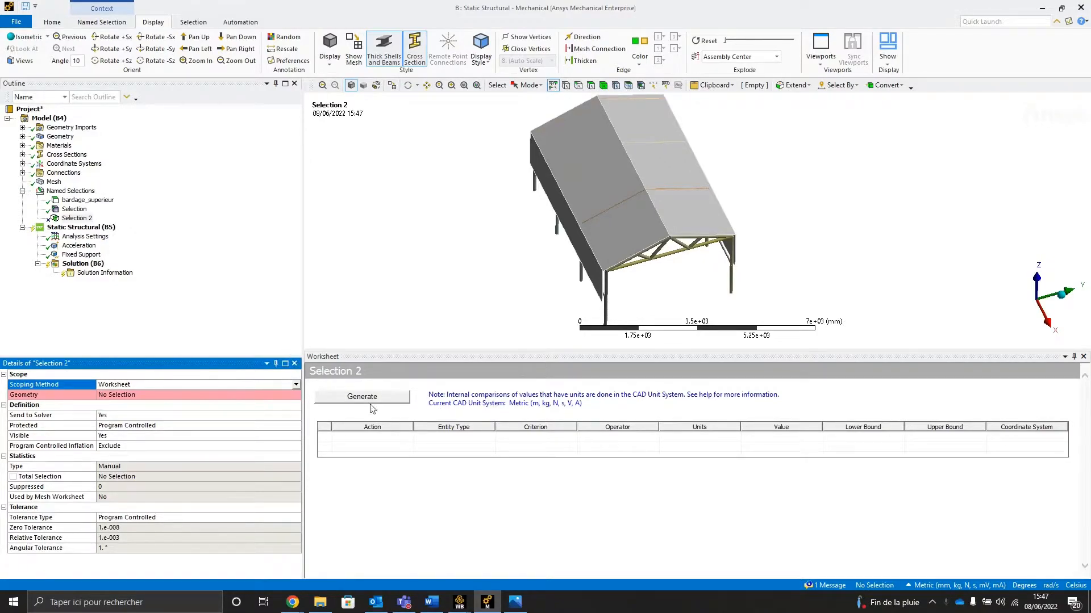
- Add a row to the Selection 2 worksheet that adds mesh nodes whose Named Selection equals Selection
right_click(405, 442)
left_click(428, 443)
left_click(453, 438)
left_click(436, 484)
left_click(539, 438)
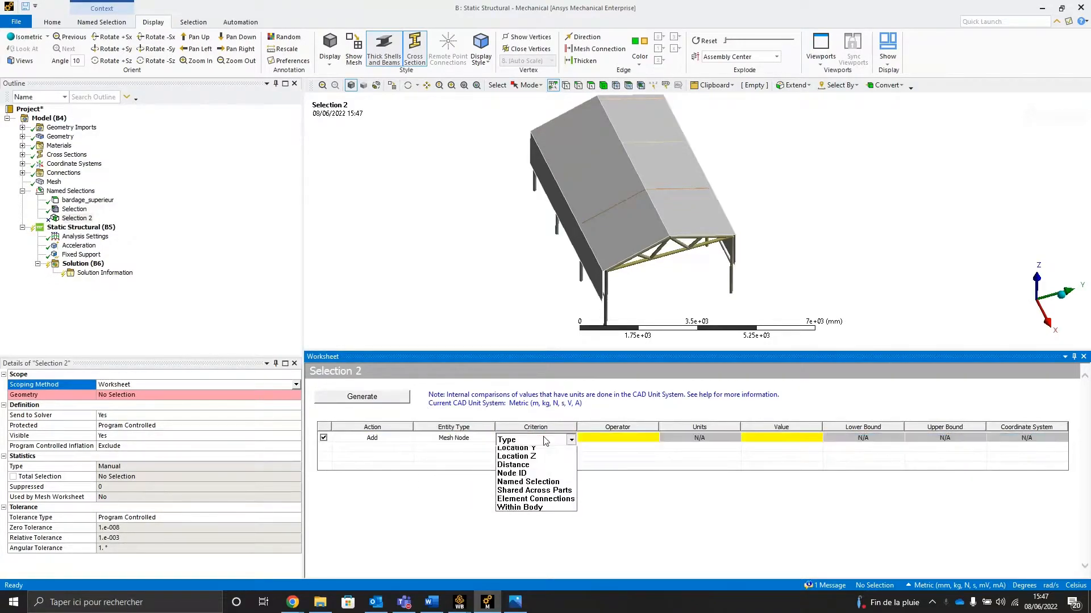
left_click(523, 499)
left_click(613, 438)
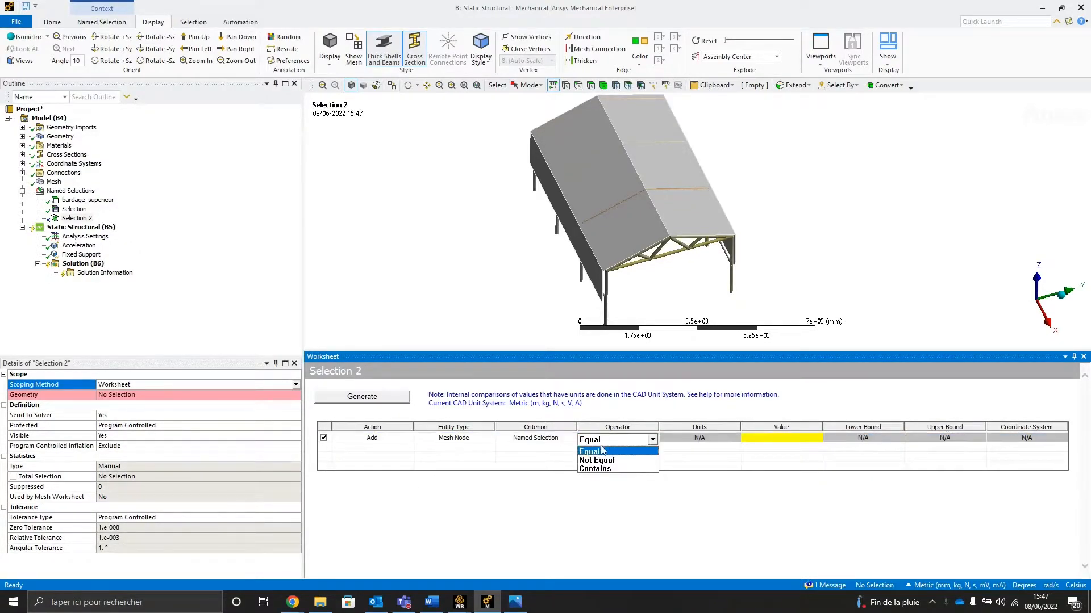
left_click(602, 448)
left_click(766, 441)
left_click(766, 453)
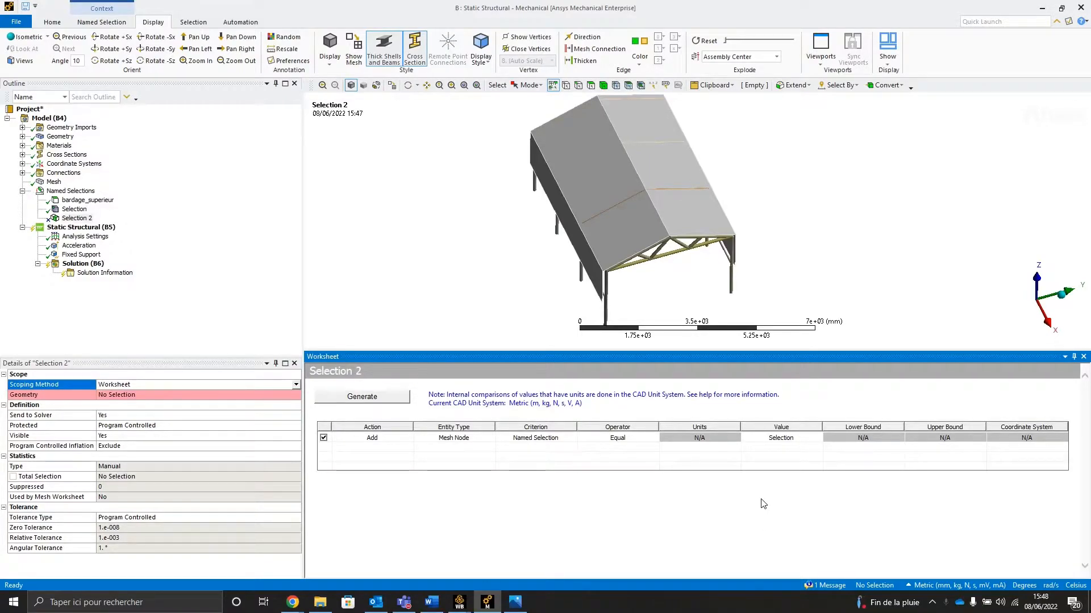
- Add a second worksheet row that filters mesh nodes by Location X with the Range operator
right_click(401, 445)
left_click(424, 452)
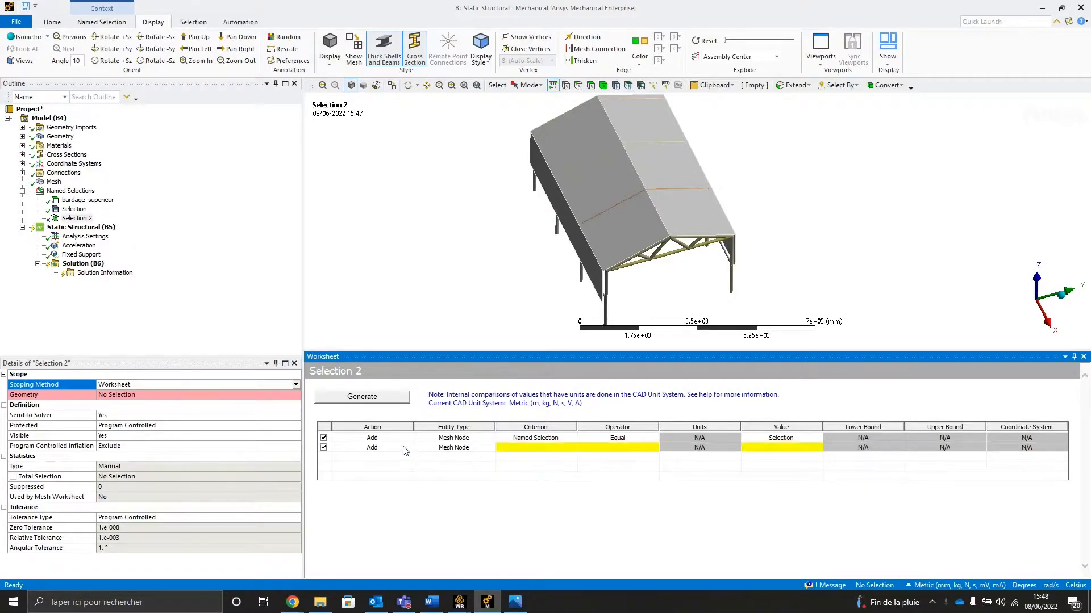
left_click(402, 451)
left_click(397, 478)
left_click(535, 452)
left_click(537, 452)
left_click(541, 471)
left_click(631, 450)
left_click(630, 450)
left_click(620, 510)
- Set the Location X filter's lower bound to 0 mm and its upper bound to 425 mm
left_click(856, 453)
left_click(858, 453)
type("0")
left_click(932, 450)
type("425")
left_click(864, 487)
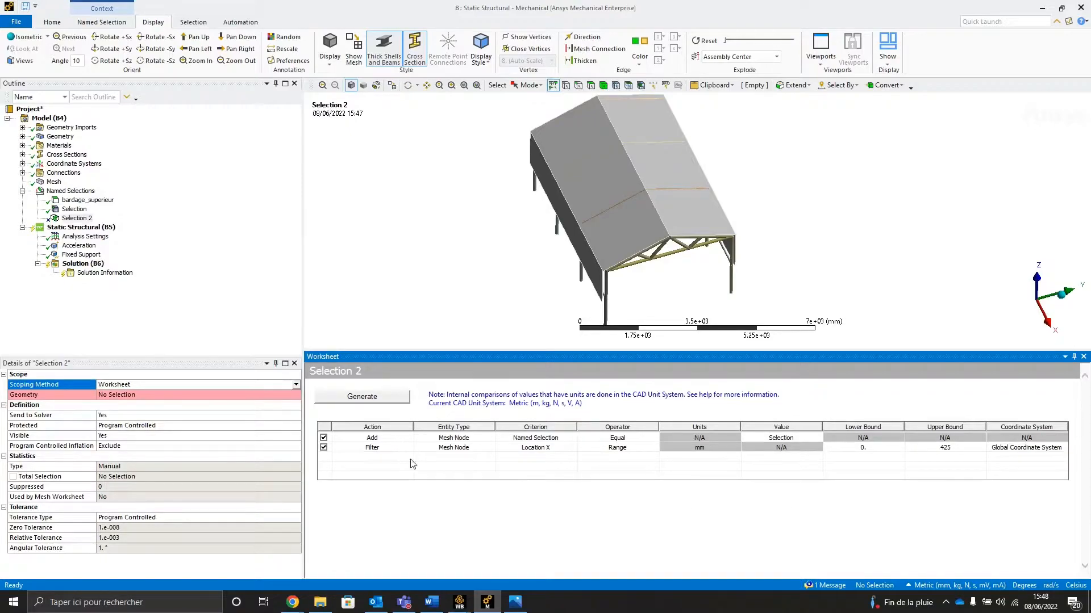
- Add a third worksheet row that removes mesh nodes by Location Y with the Range operator
right_click(378, 458)
left_click(398, 464)
left_click(372, 457)
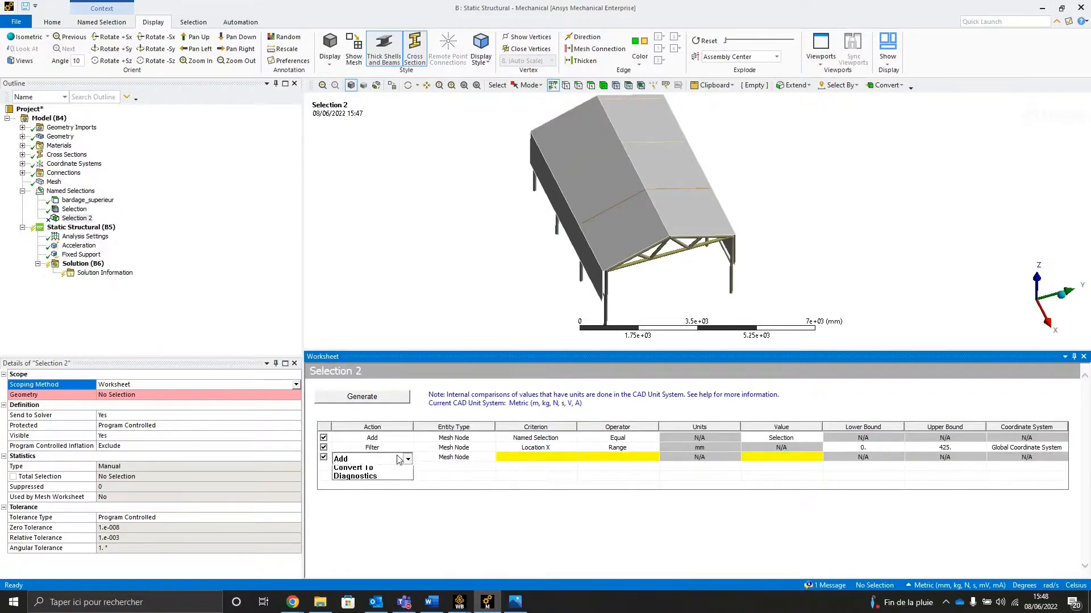
left_click(346, 469)
left_click(505, 460)
left_click(505, 460)
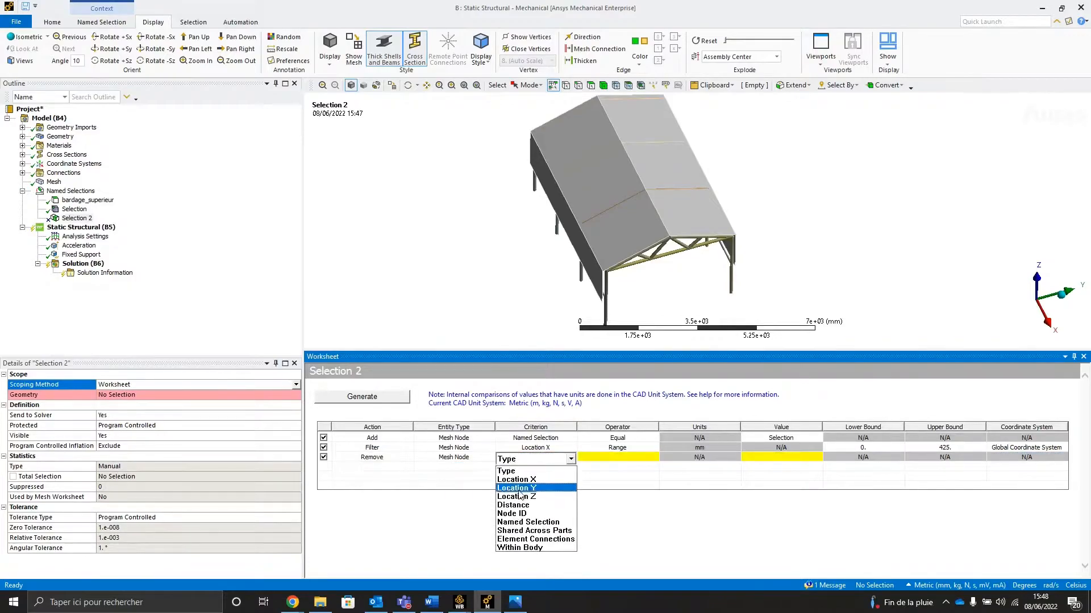
left_click(523, 495)
left_click(638, 461)
left_click(638, 462)
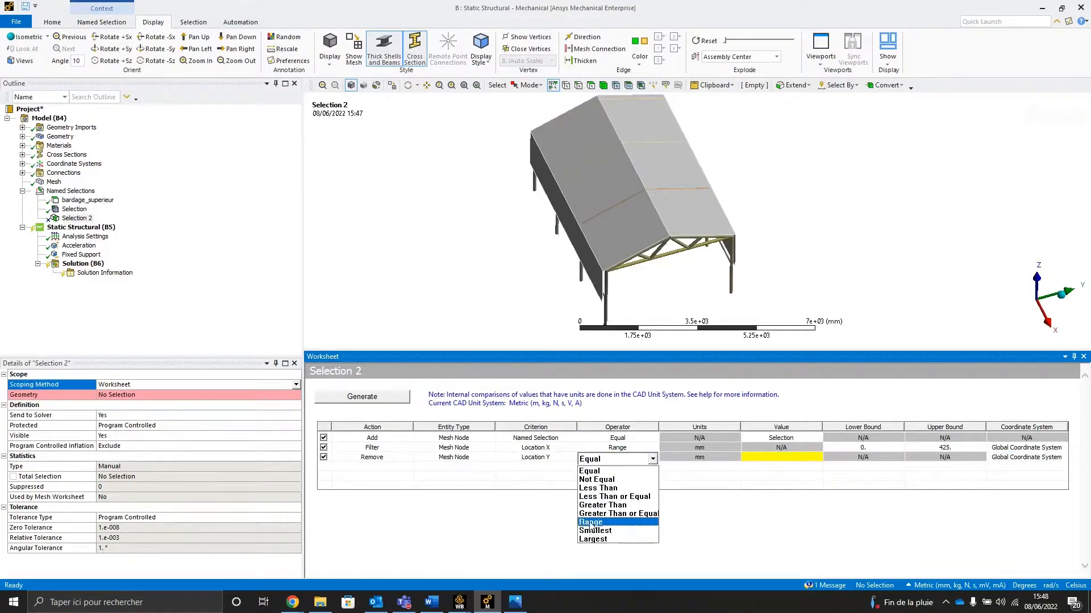
left_click(630, 525)
- Set the Location Y removal range from -1060 mm to 1060 mm
left_click(855, 462)
type("-1060")
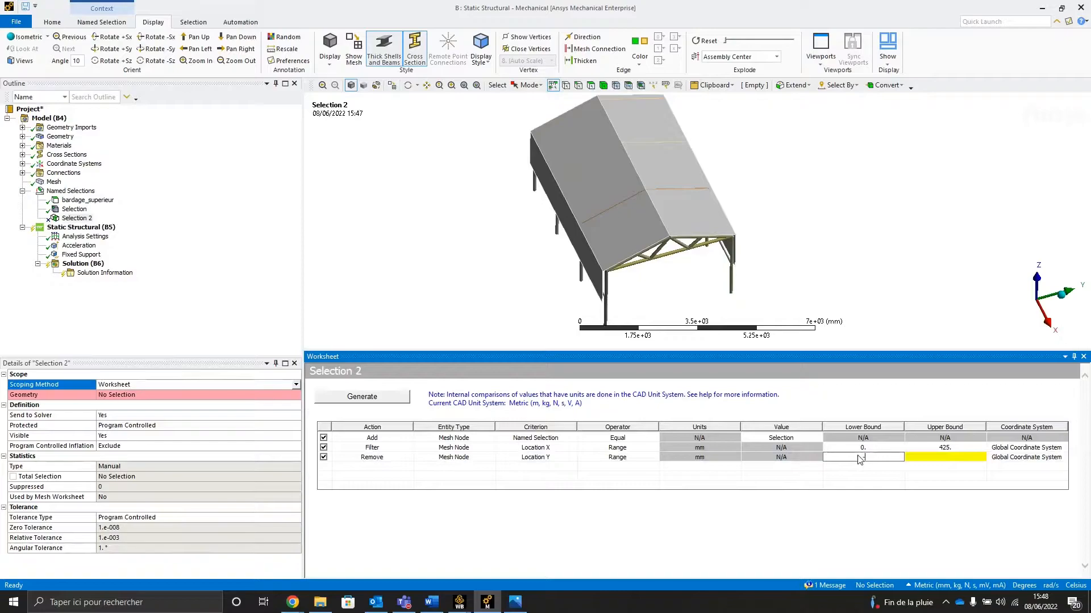
left_click(928, 464)
type("1060")
left_click(926, 501)
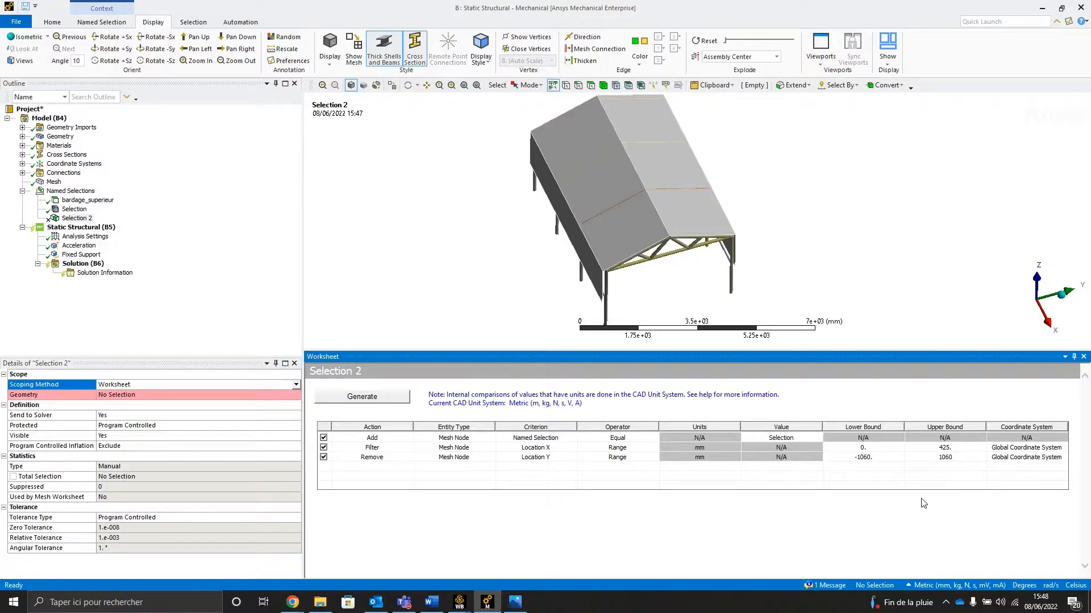
left_click(625, 459)
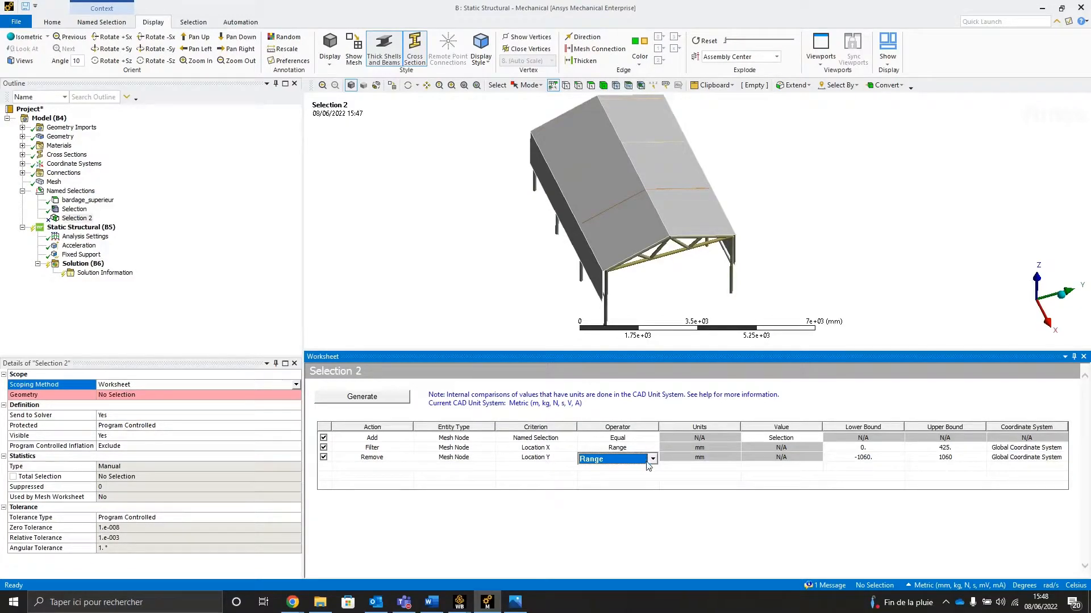
left_click(653, 461)
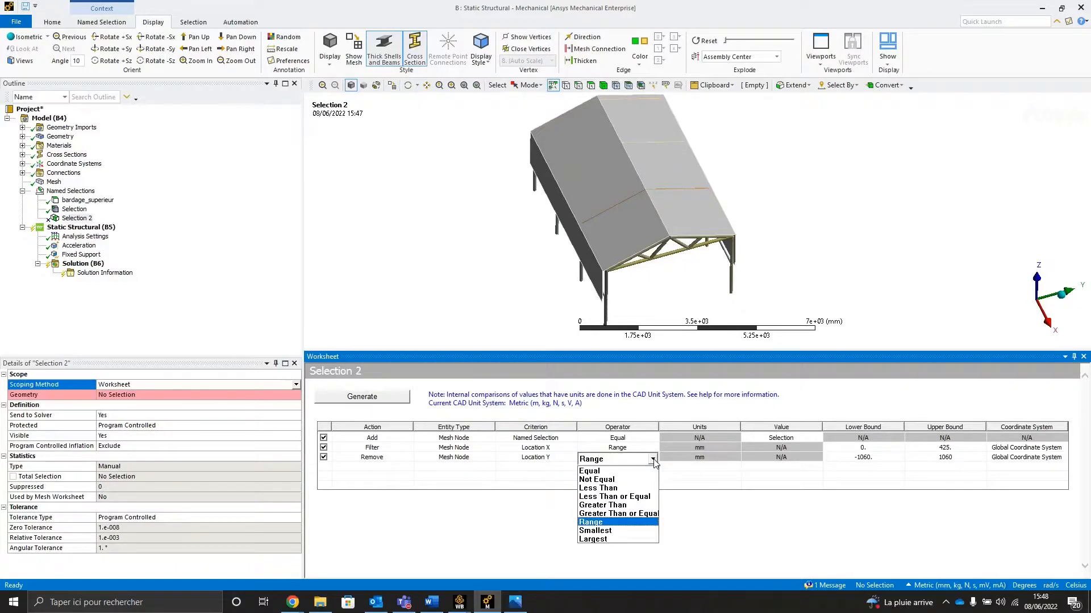
left_click(717, 524)
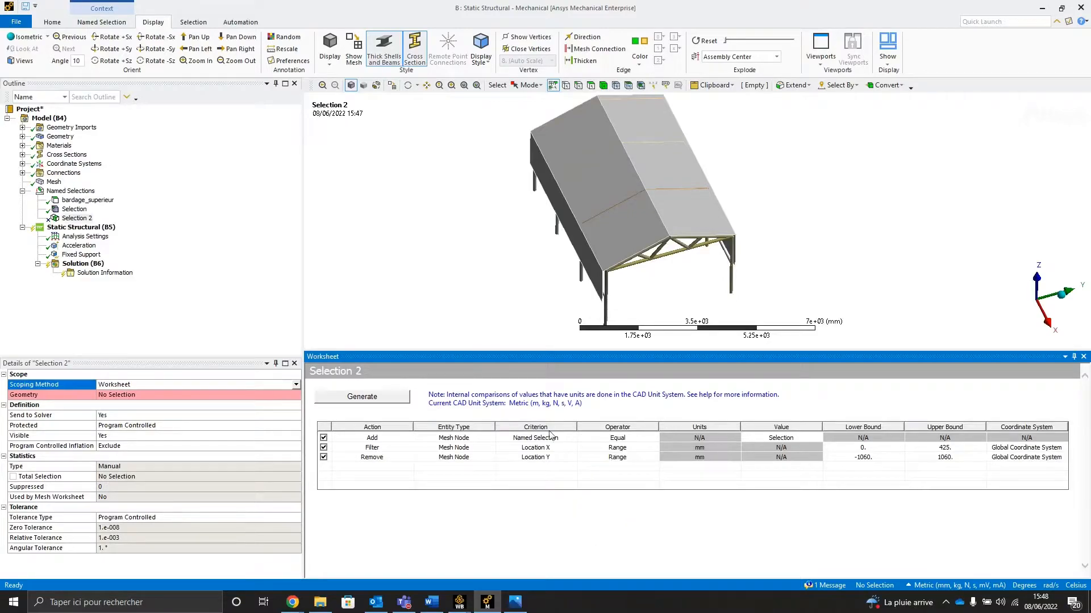
- Generate Selection 2 from its three worksheet rows and inspect the selected nodes on the roof
left_click(379, 398)
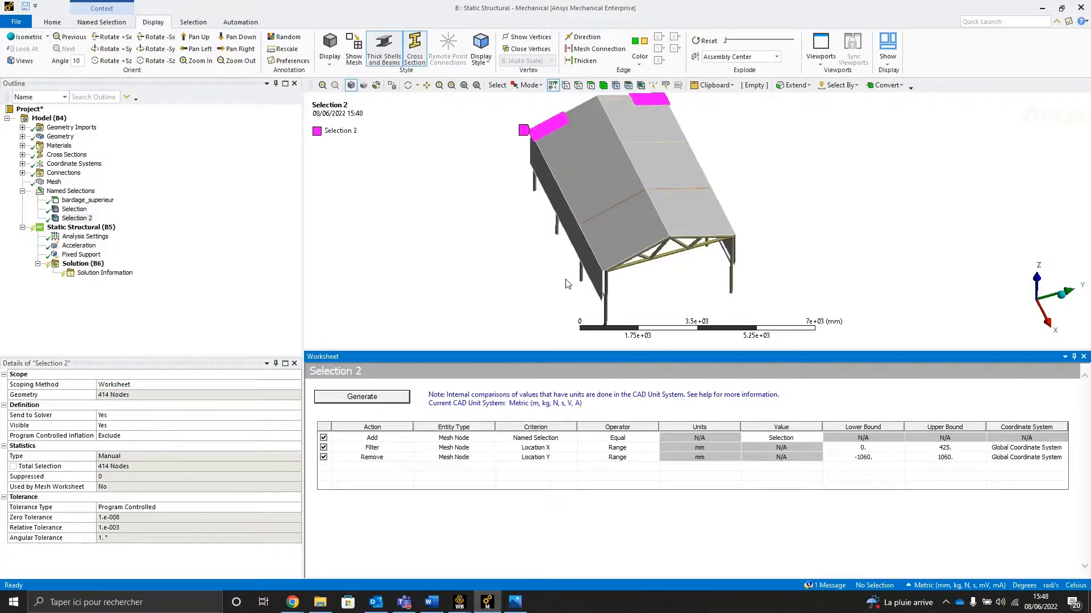
middle_click_drag(535, 261, 552, 286)
scroll(601, 207, "up", 5)
middle_click_drag(548, 198, 646, 277, "ctrl")
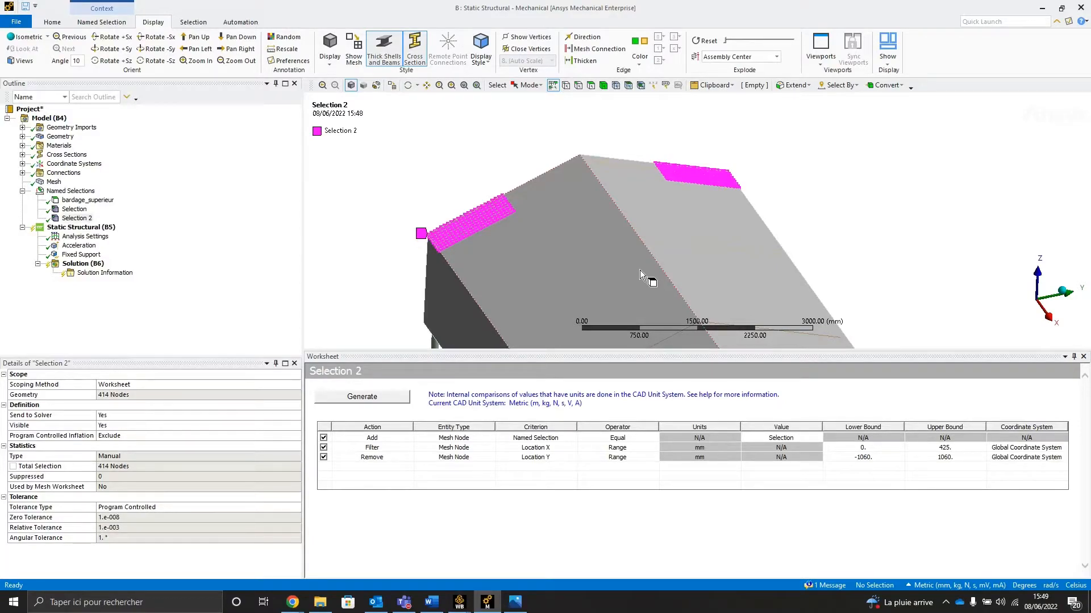
scroll(640, 275, "down", 4)
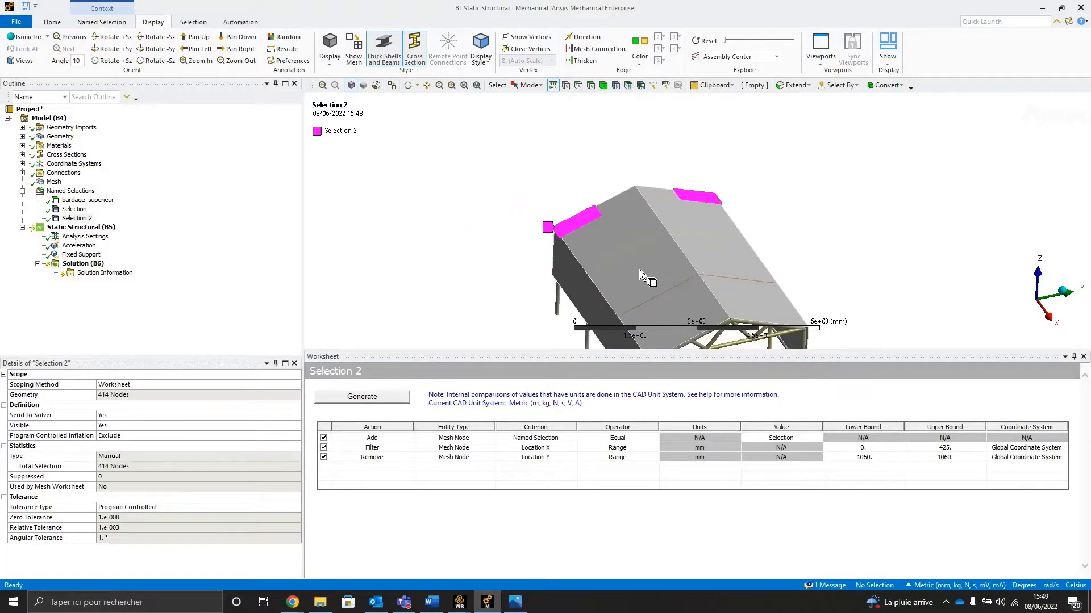
middle_click_drag(631, 277, 622, 251)
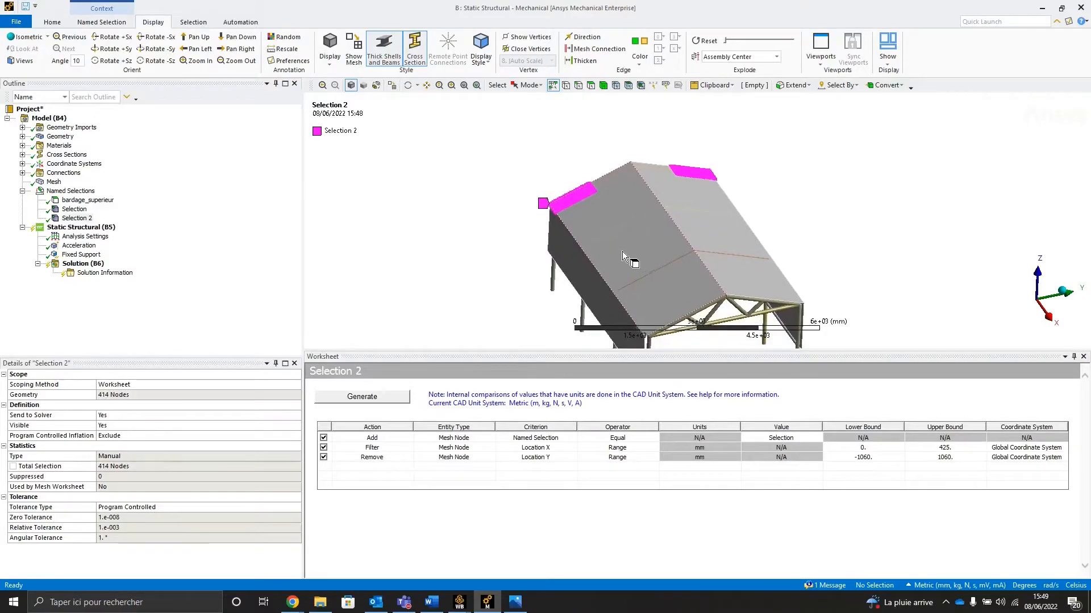
- Rename the Selection 2 named selection as zone_F
left_click(210, 190)
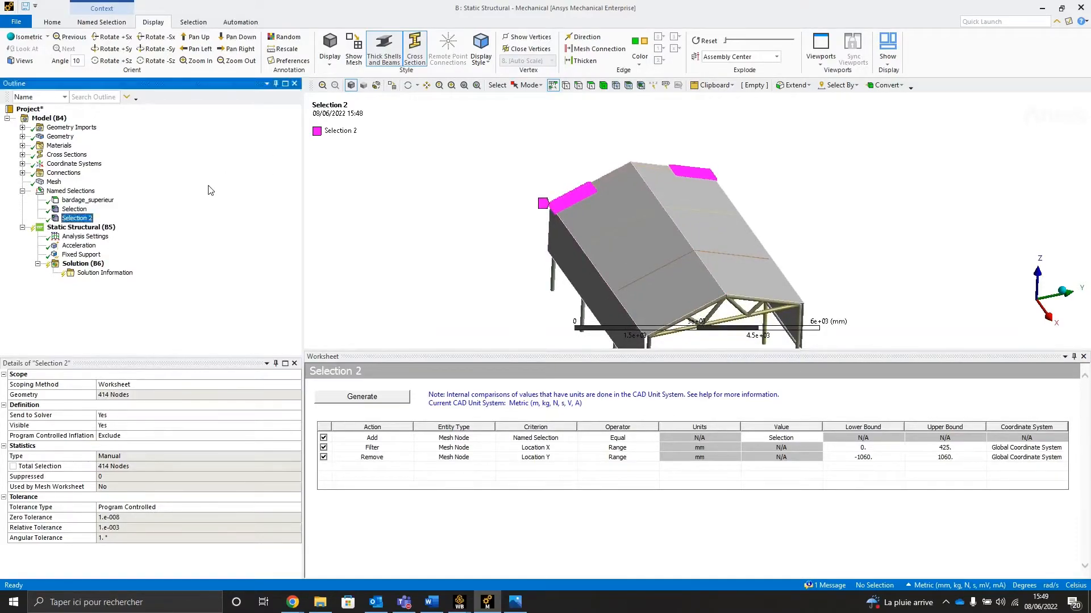
key("F2")
type("zone_F")
key("Return")
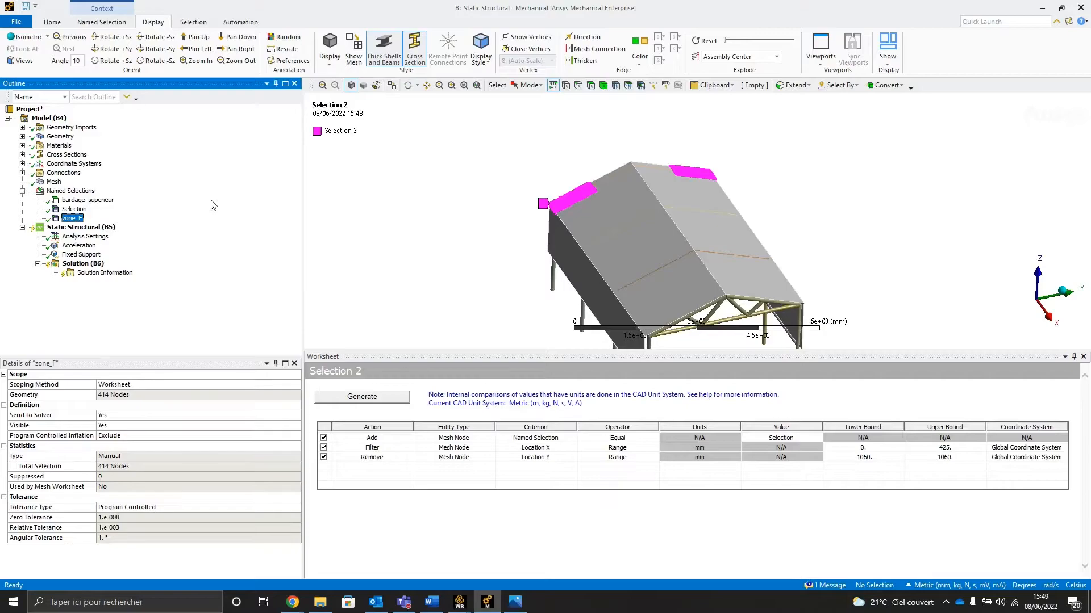
- Duplicate zone_F and change the action of the copy's Location Y row to Filter
right_click(74, 218)
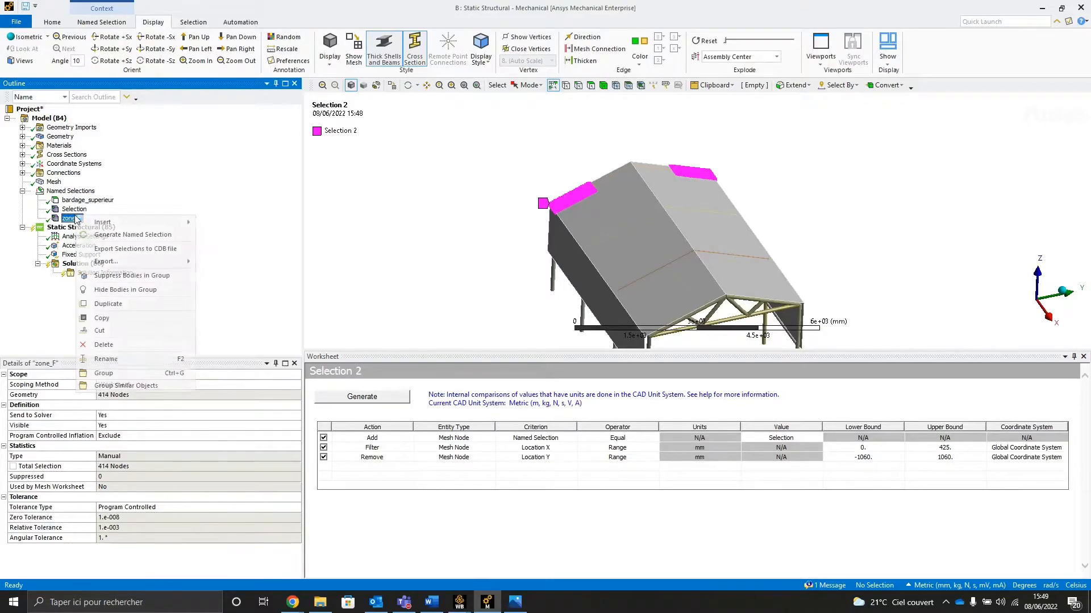
left_click(116, 304)
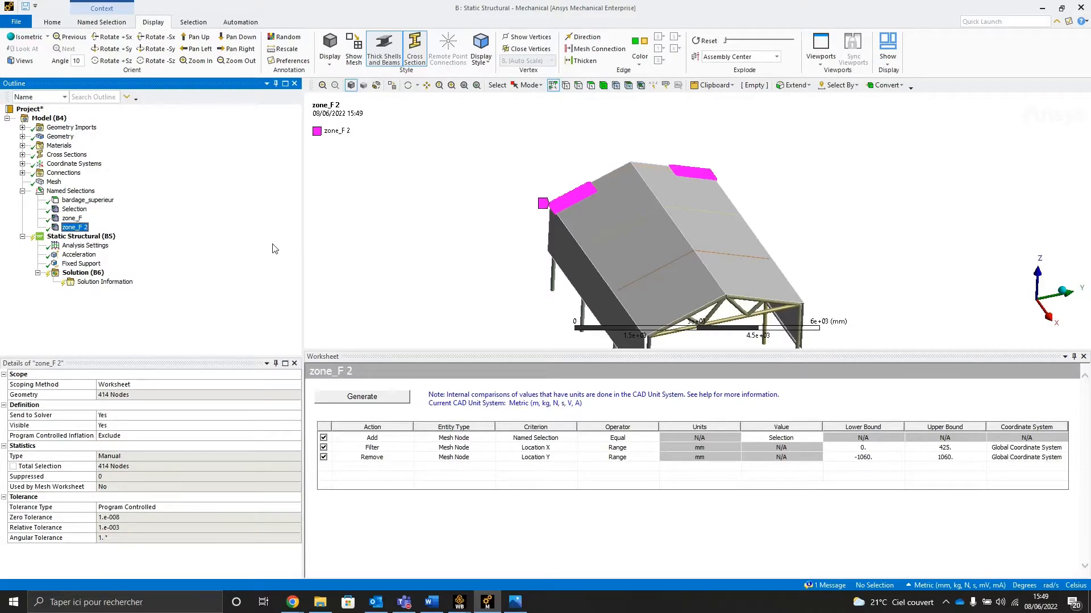
left_click(402, 460)
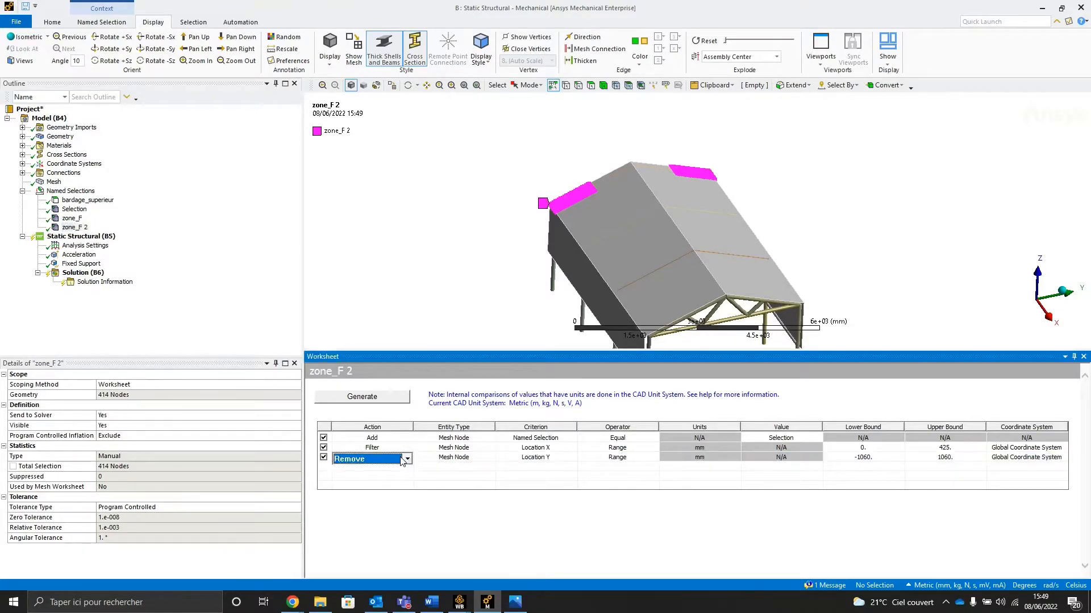
left_click(404, 461)
left_click(373, 488)
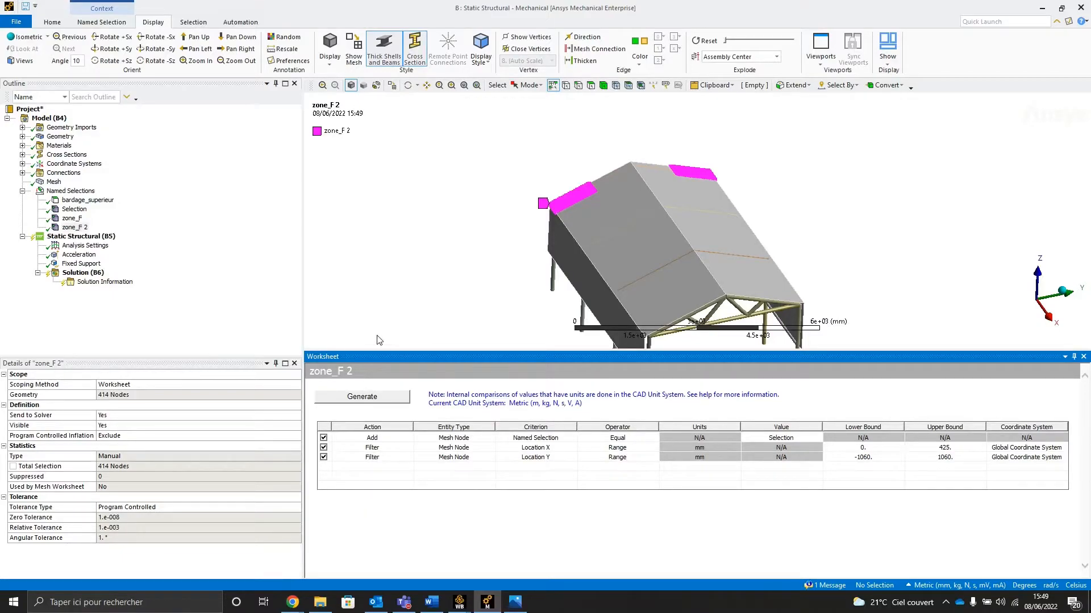
- Generate the duplicated selection's mesh nodes and rename it as zone_G
left_click(363, 397)
scroll(533, 227, "up", 3)
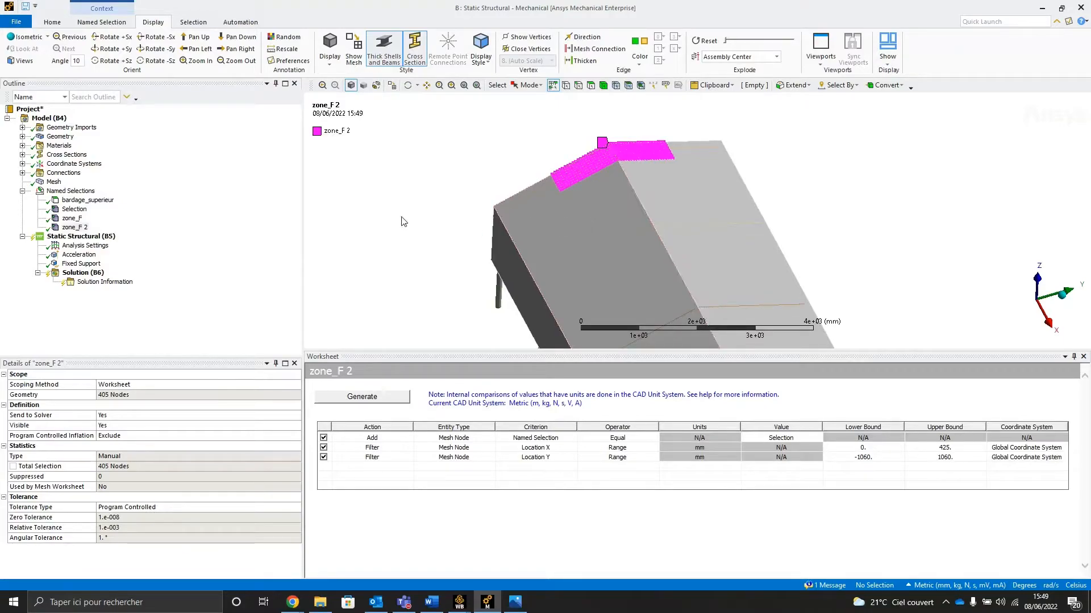
left_click(207, 197)
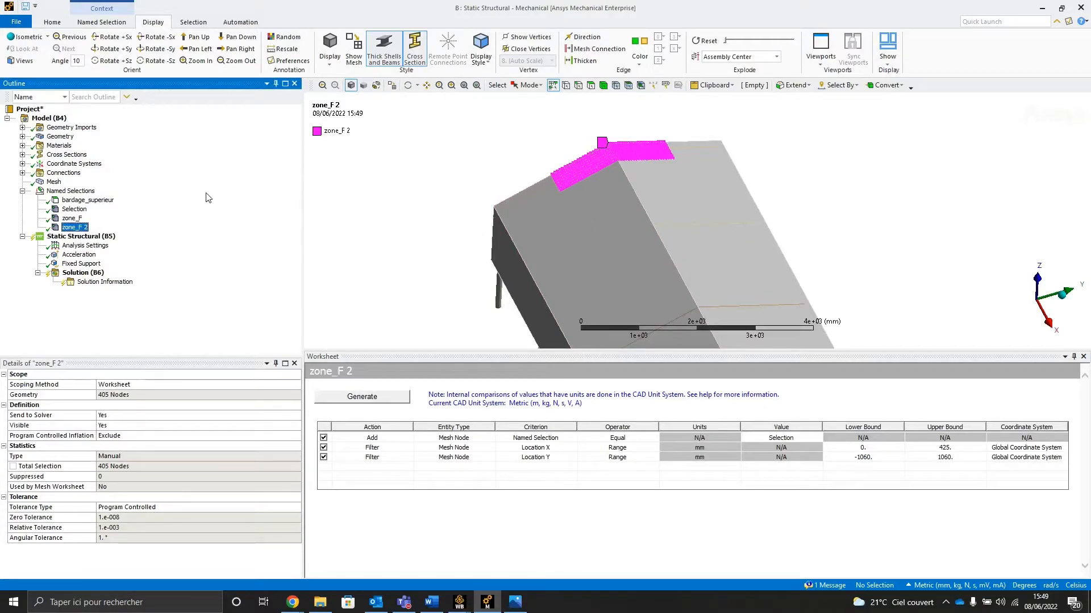
key("F2")
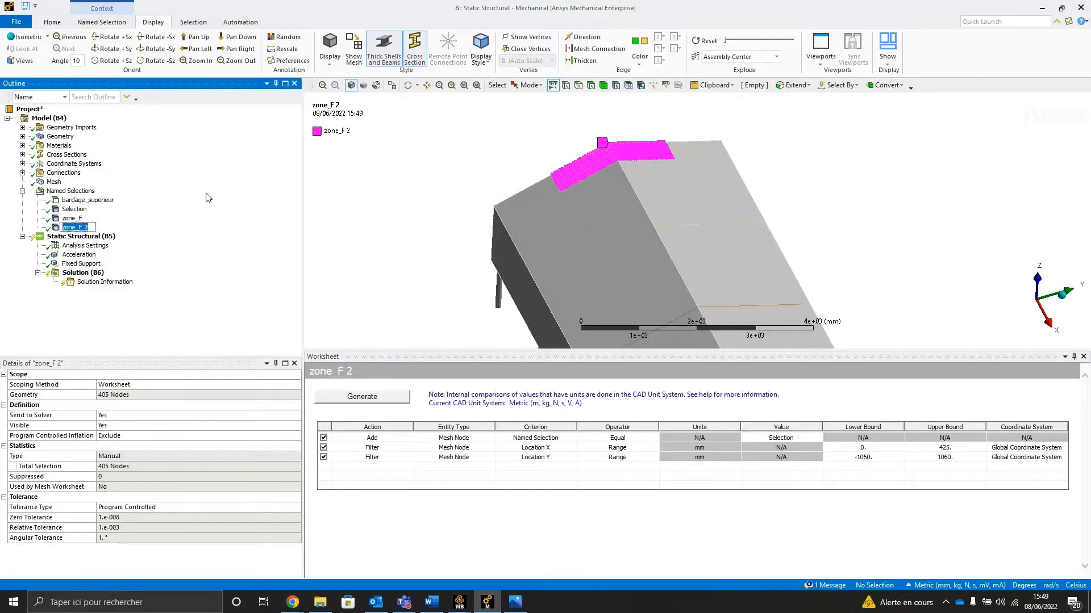
type("z")
key("Return")
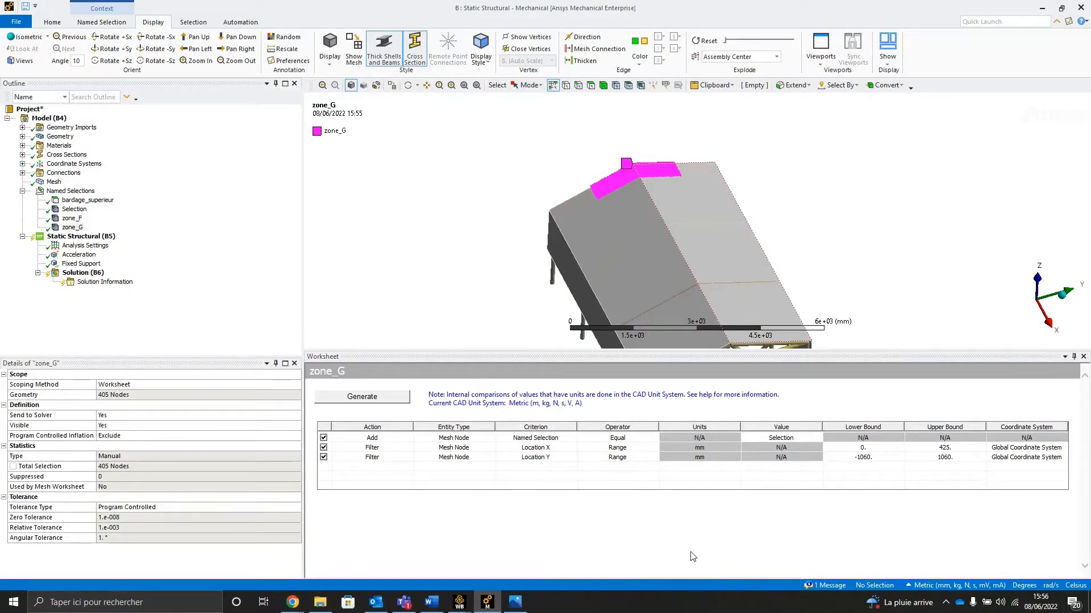
- Duplicate zone_G and delete the Location Y filter row from the copy's worksheet
left_click(72, 229)
right_click(73, 235)
left_click(117, 323)
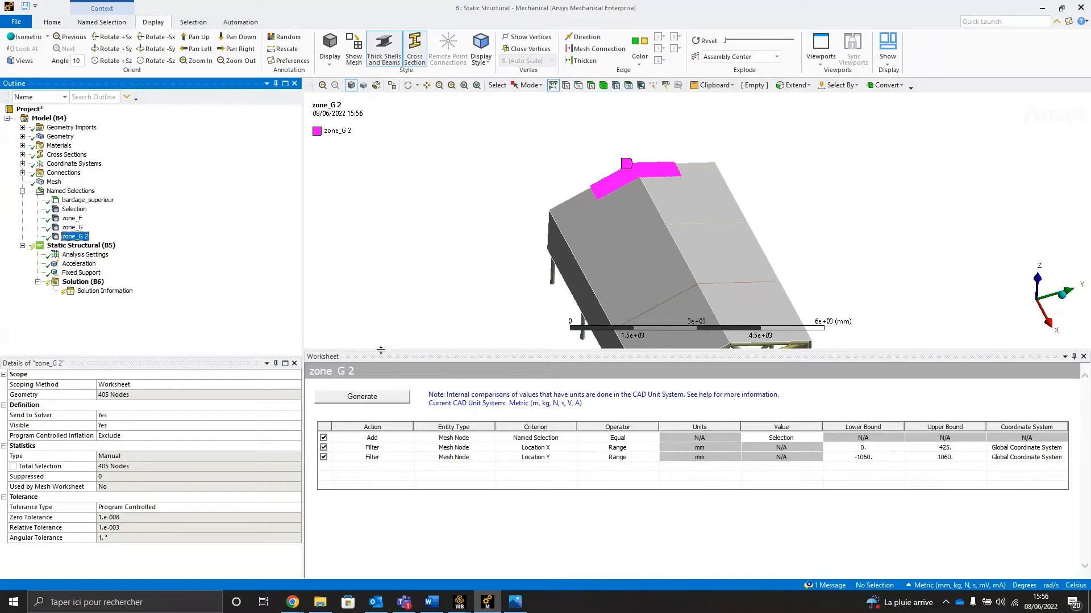
right_click(390, 462)
left_click(420, 507)
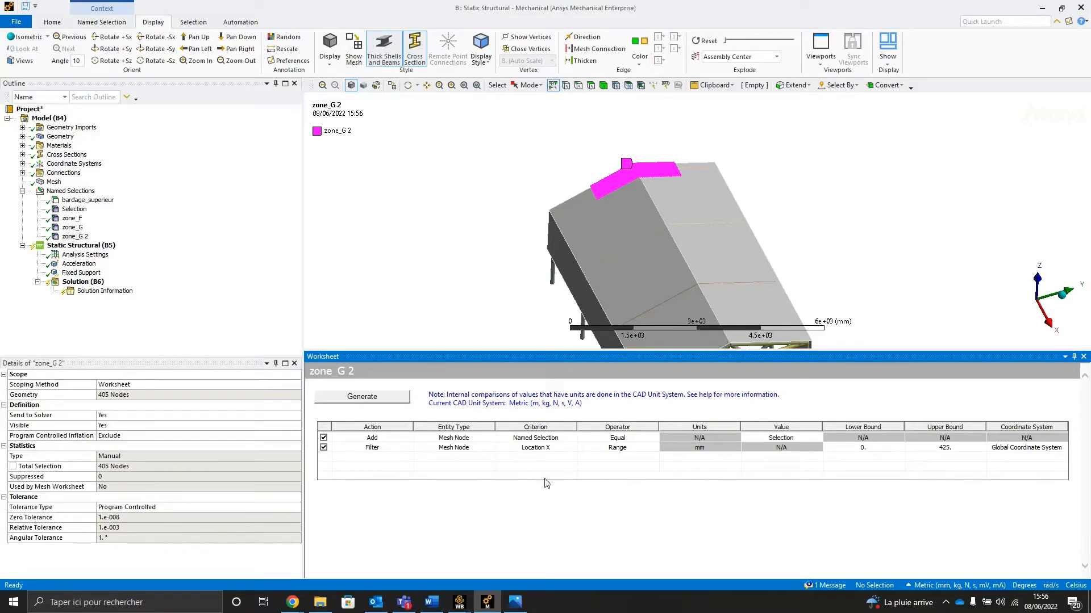
- Set the copy's Location X range from 425 mm to 2150 mm and generate its nodes
left_click(877, 450)
type("425")
left_click(944, 450)
type("2150")
left_click(949, 488)
left_click(339, 399)
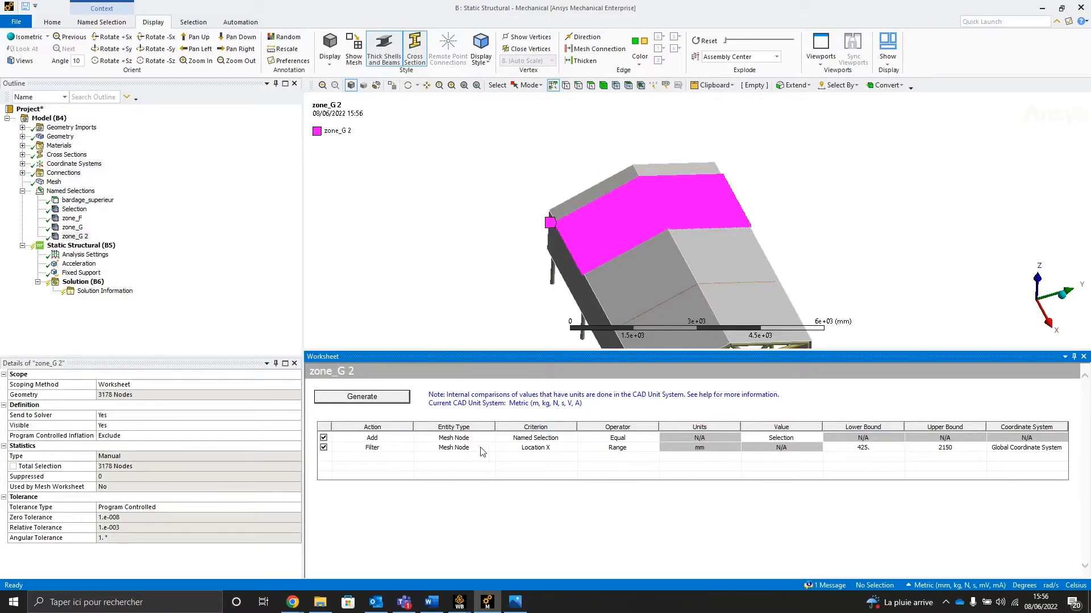
- Rename the duplicate of zone_G as zone_H
left_click(147, 231)
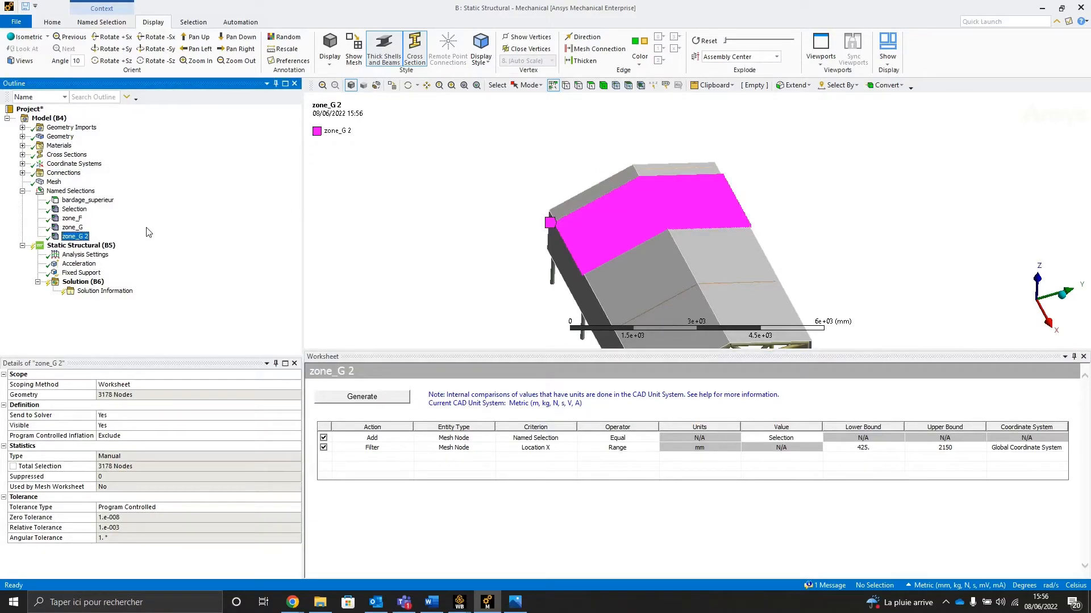
key("F2")
type("zon")
key("Return")
- Duplicate zone_H and change the copy's Location X operator to Greater Than or Equal
right_click(67, 239)
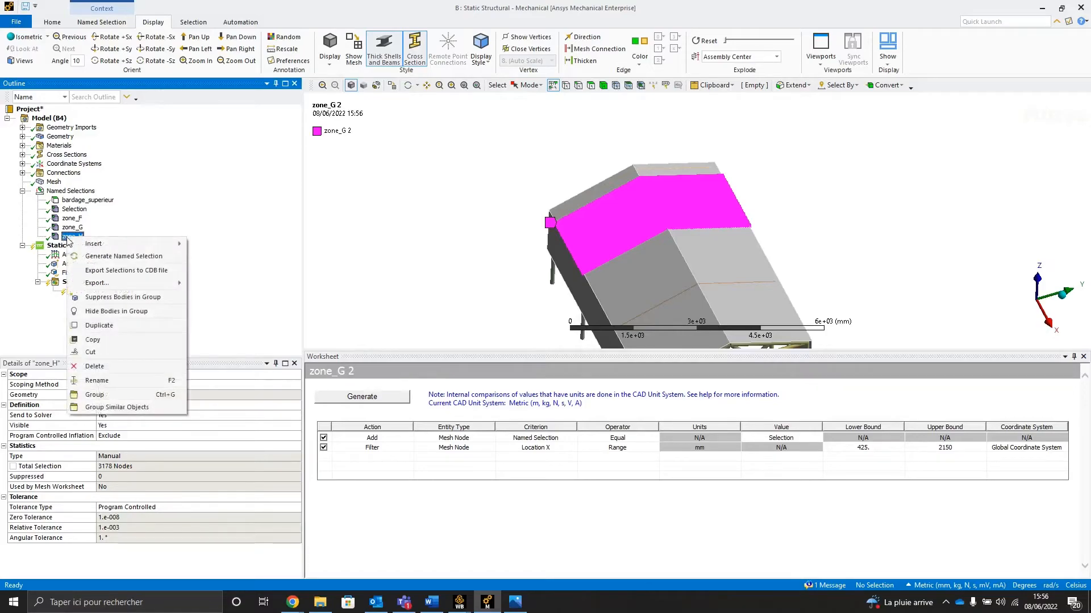
left_click(94, 326)
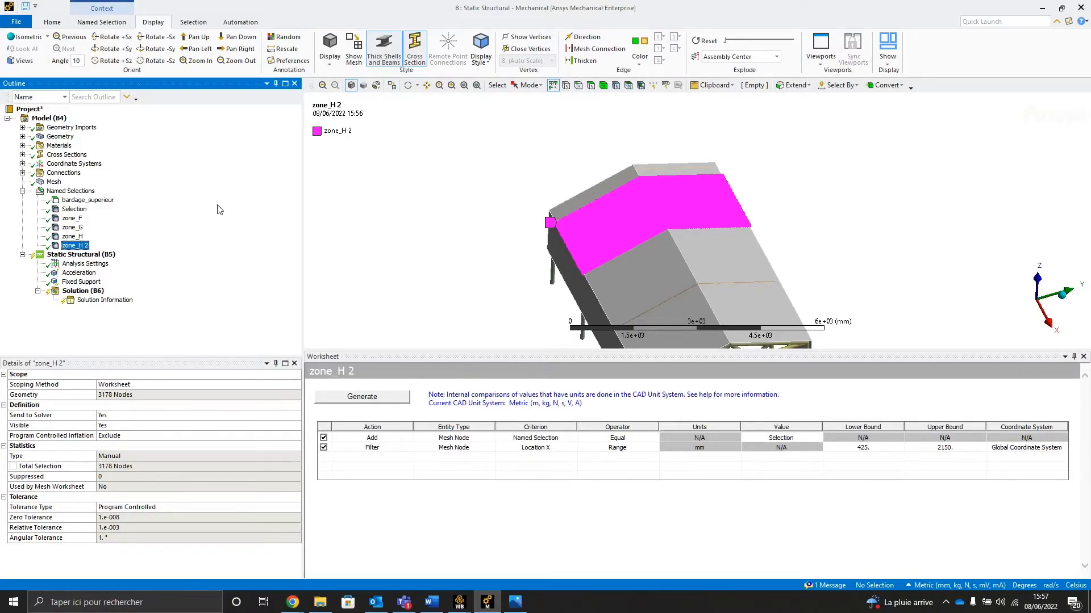
left_click(632, 452)
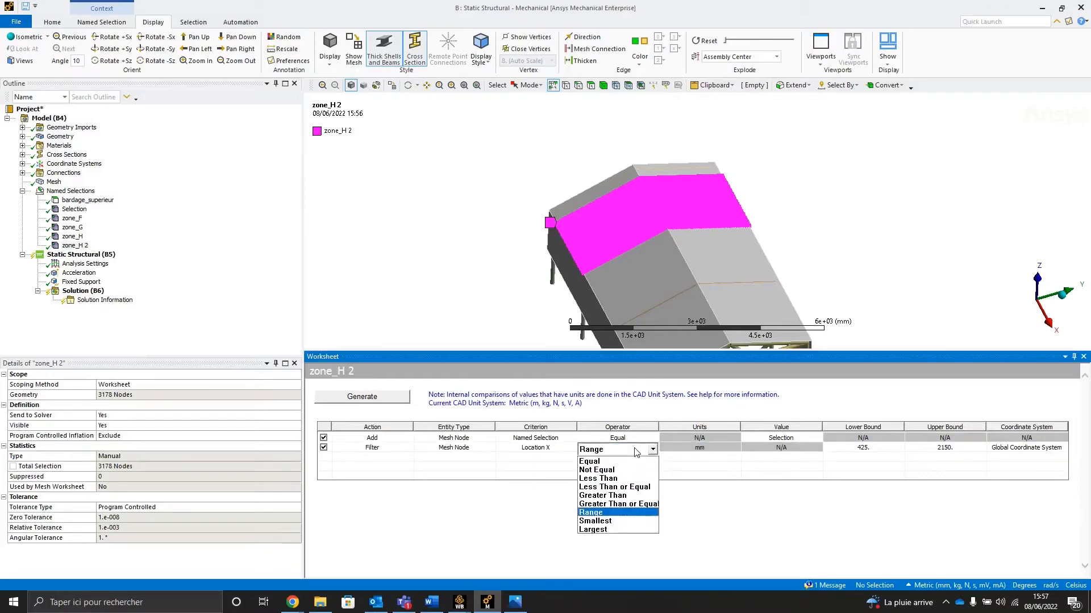
left_click(622, 506)
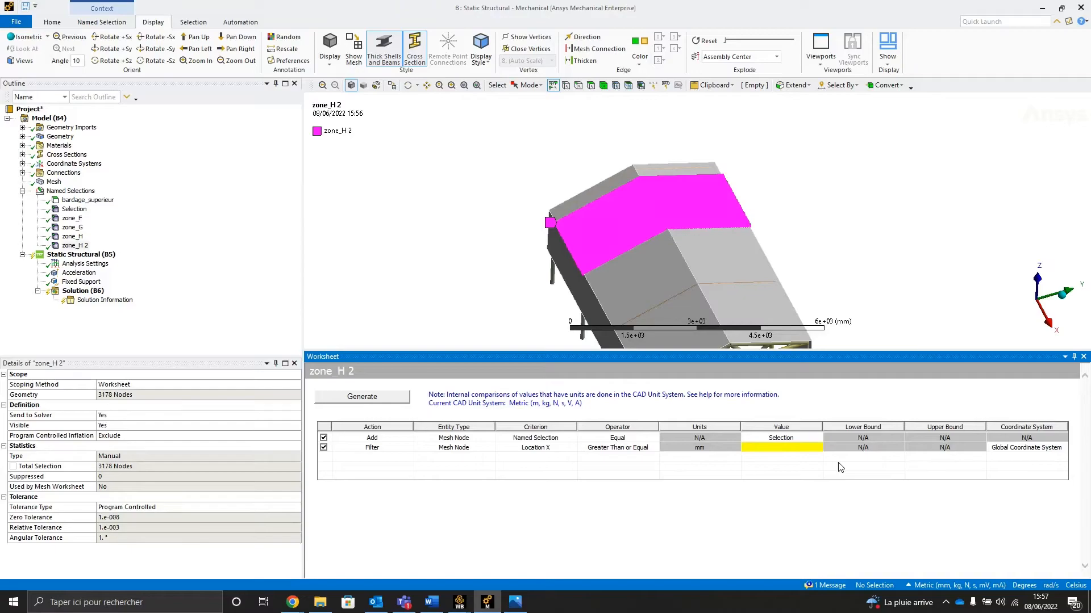
- Set the copy's Location X threshold value to 2150 mm and generate its nodes
left_click(772, 440)
left_click(776, 449)
left_click(780, 451)
type("2150")
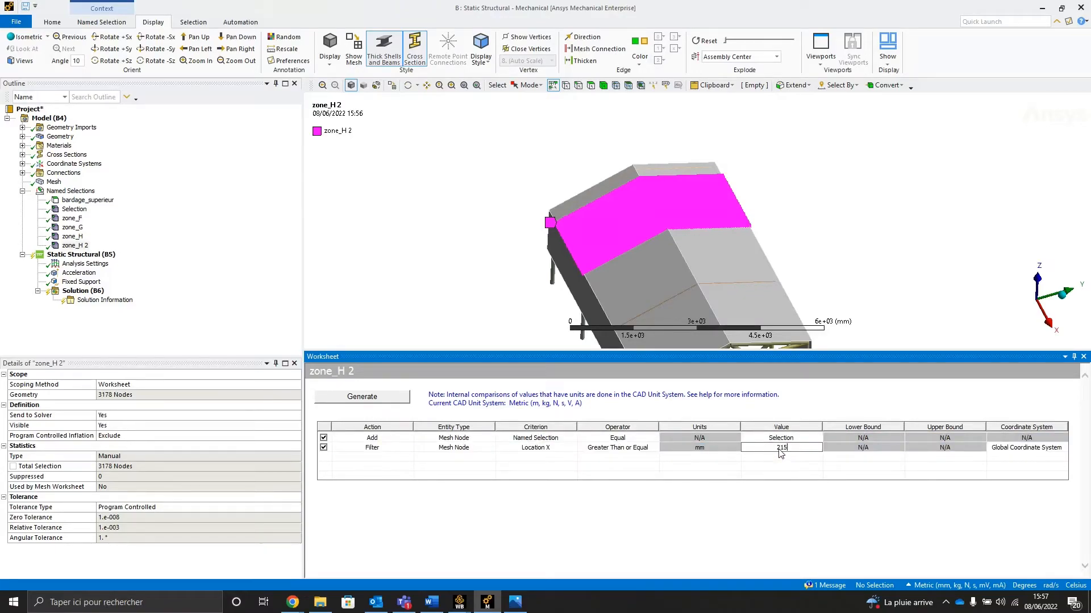
left_click(787, 488)
left_click(379, 400)
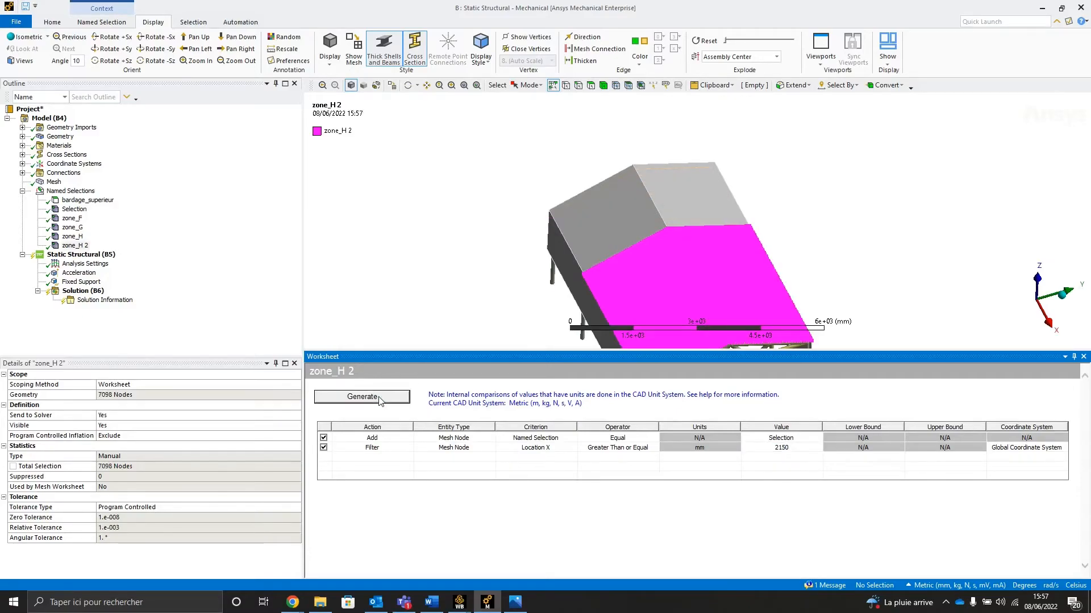
- Rename the duplicate of zone_H as zone_I
left_click(172, 213)
key("F2")
type("zone_I")
key("Return")
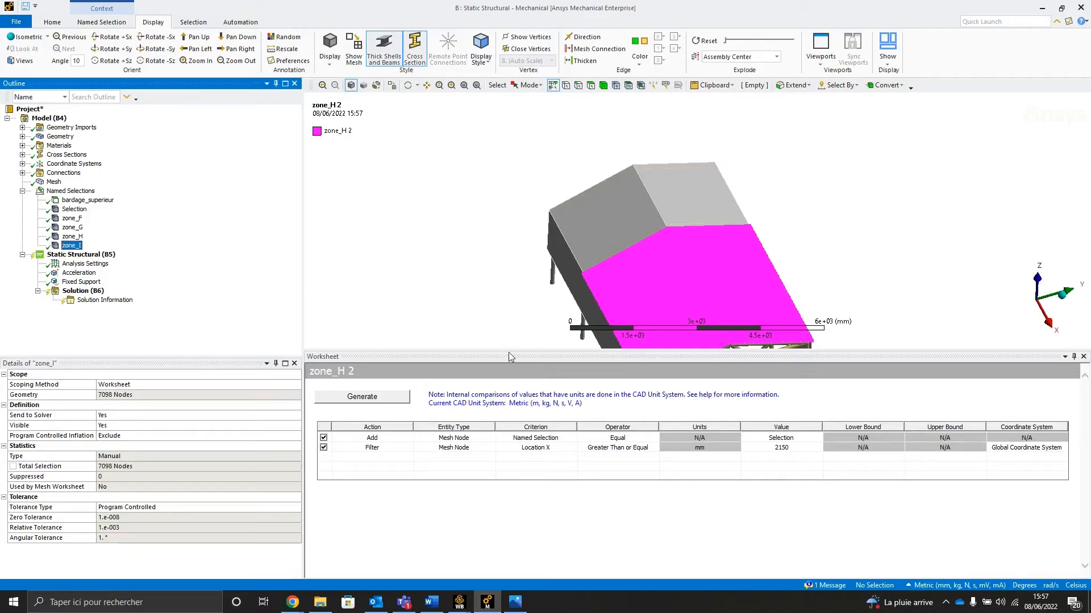
- Enlarge the graphics area and review the node regions of zone_F, zone_G, zone_H and zone_I on the roof
left_click_drag(509, 353, 509, 417)
scroll(504, 341, "down", 2)
middle_click_drag(505, 321, 509, 258, "ctrl")
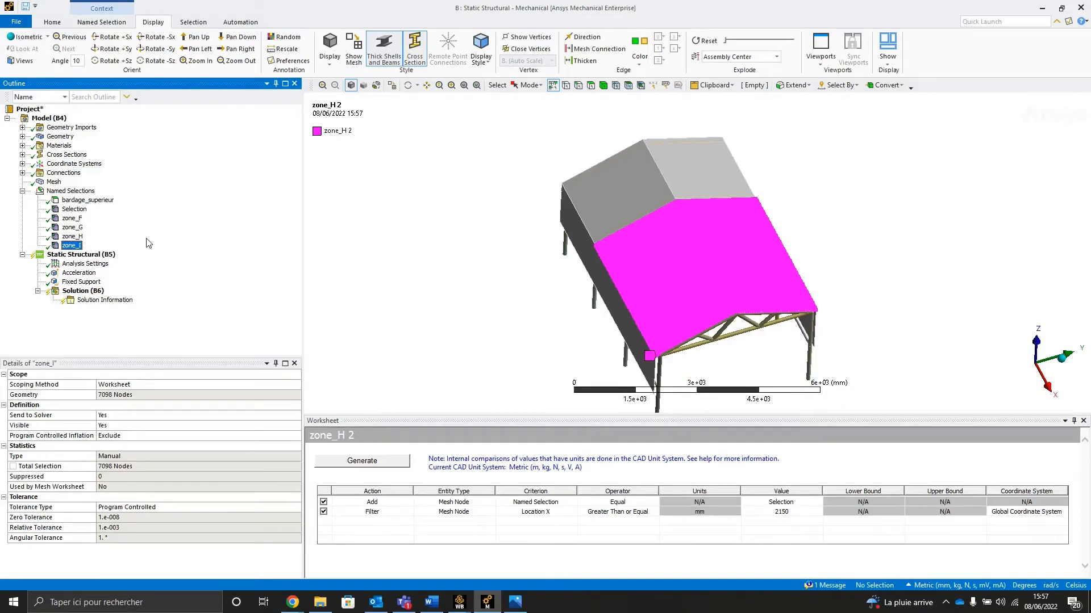
key("Up")
key("Up")
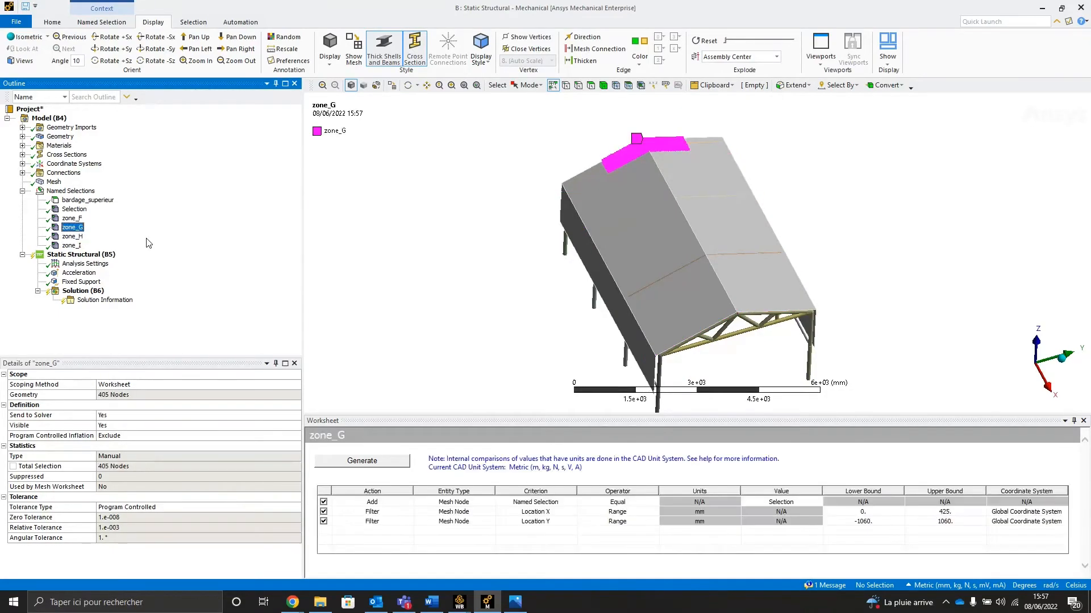
key("Up")
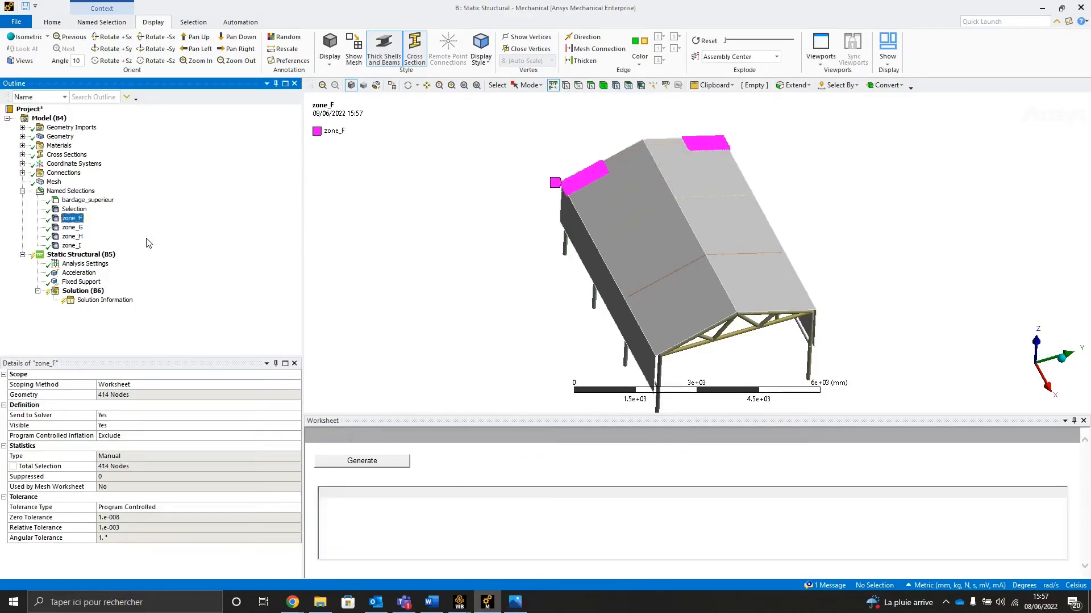
key("Down")
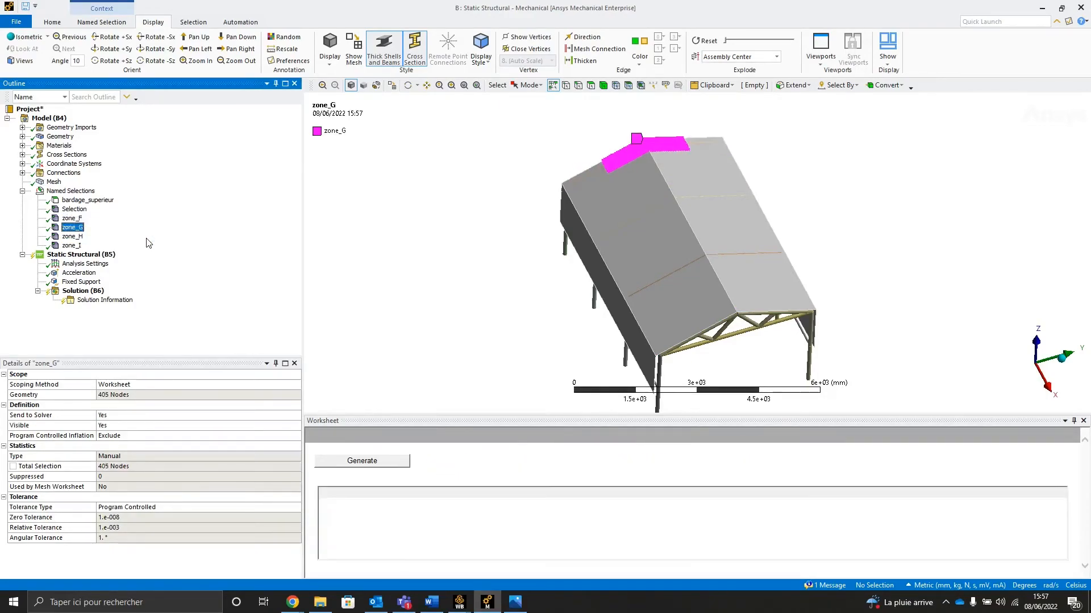
key("Down")
key("Down")
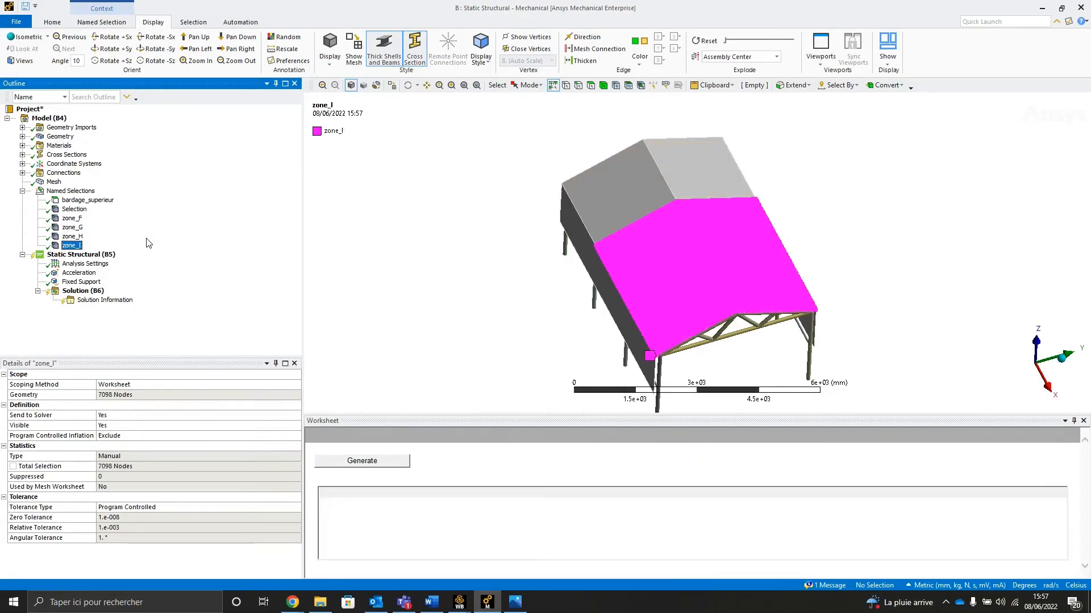